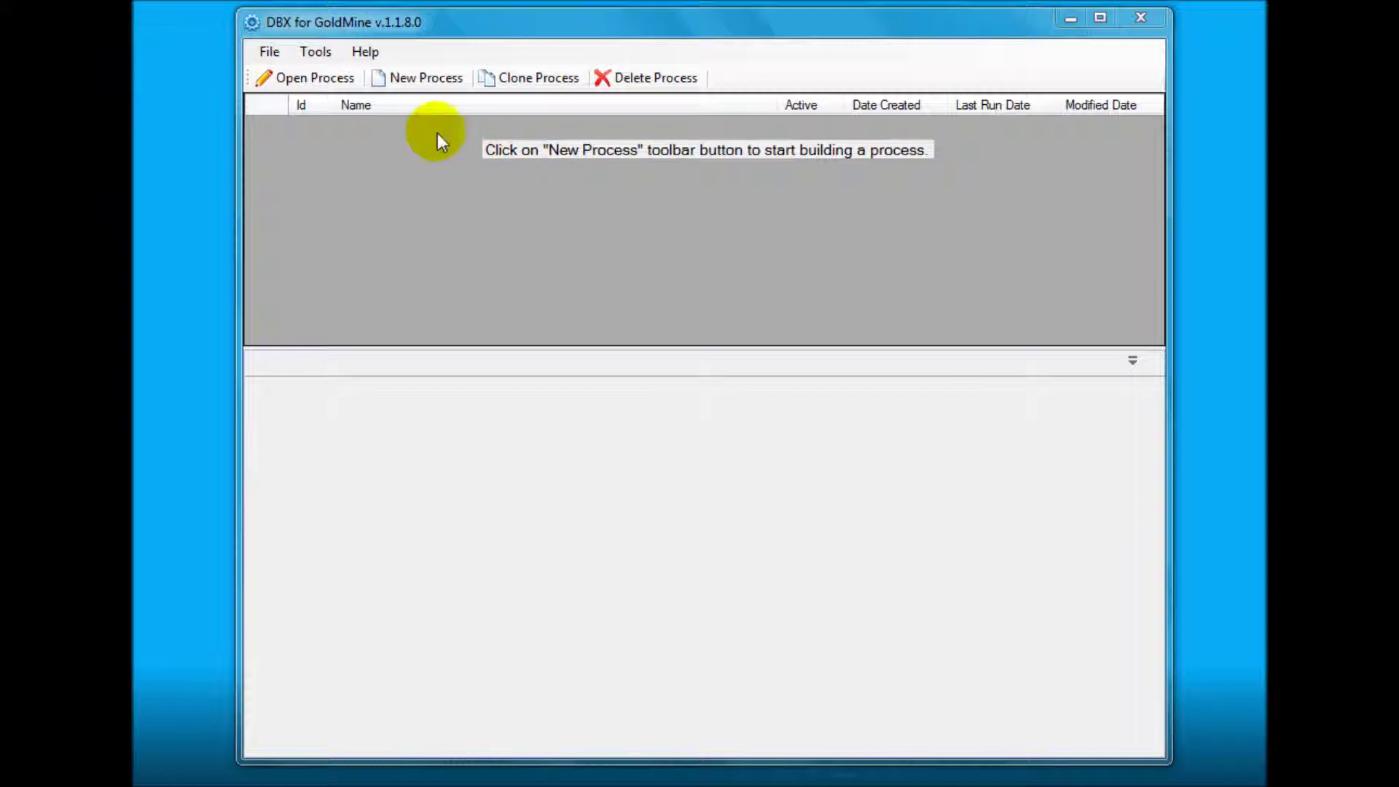
Create a new process named "Import Contacts" and save it.
{"action": "left_click", "coordinate": [423, 78]}
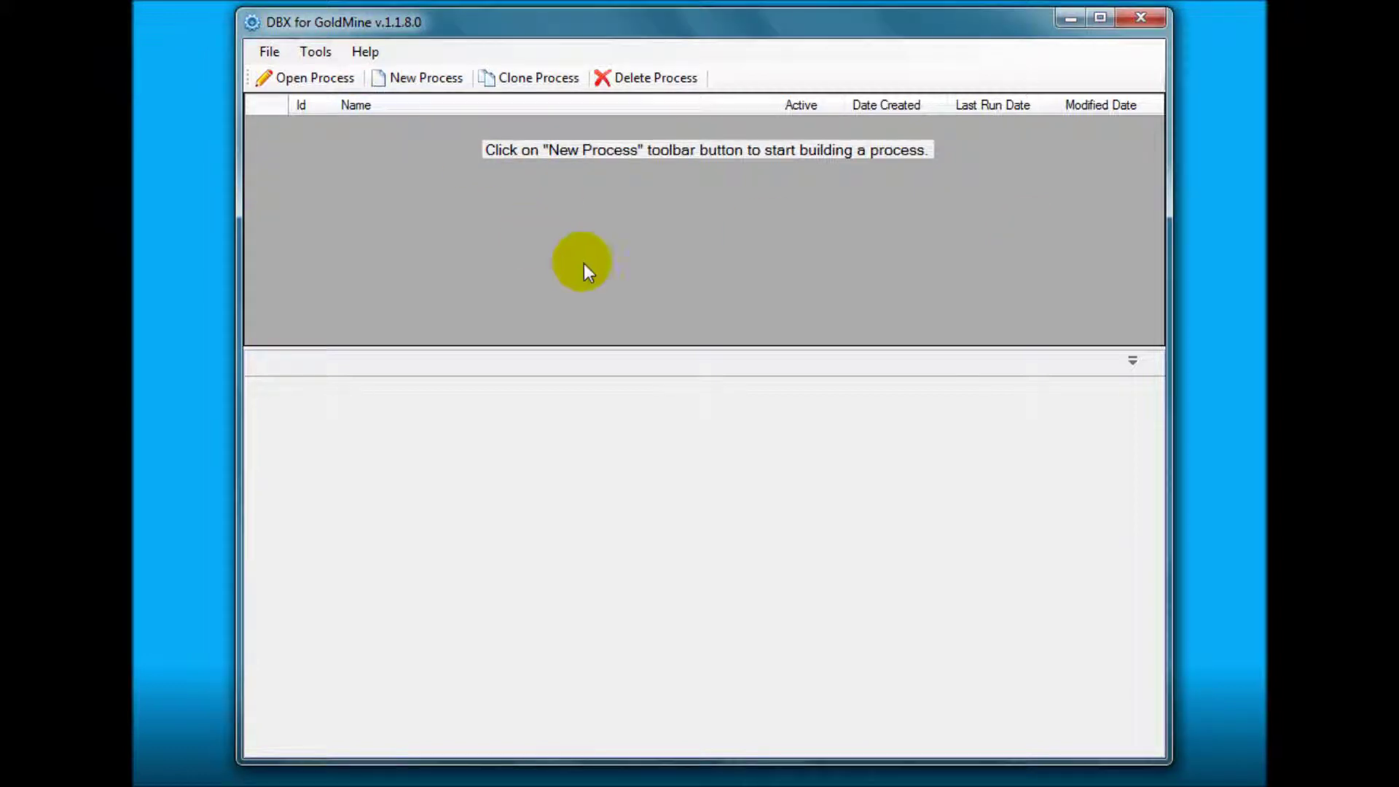
{"action": "left_click", "coordinate": [426, 78]}
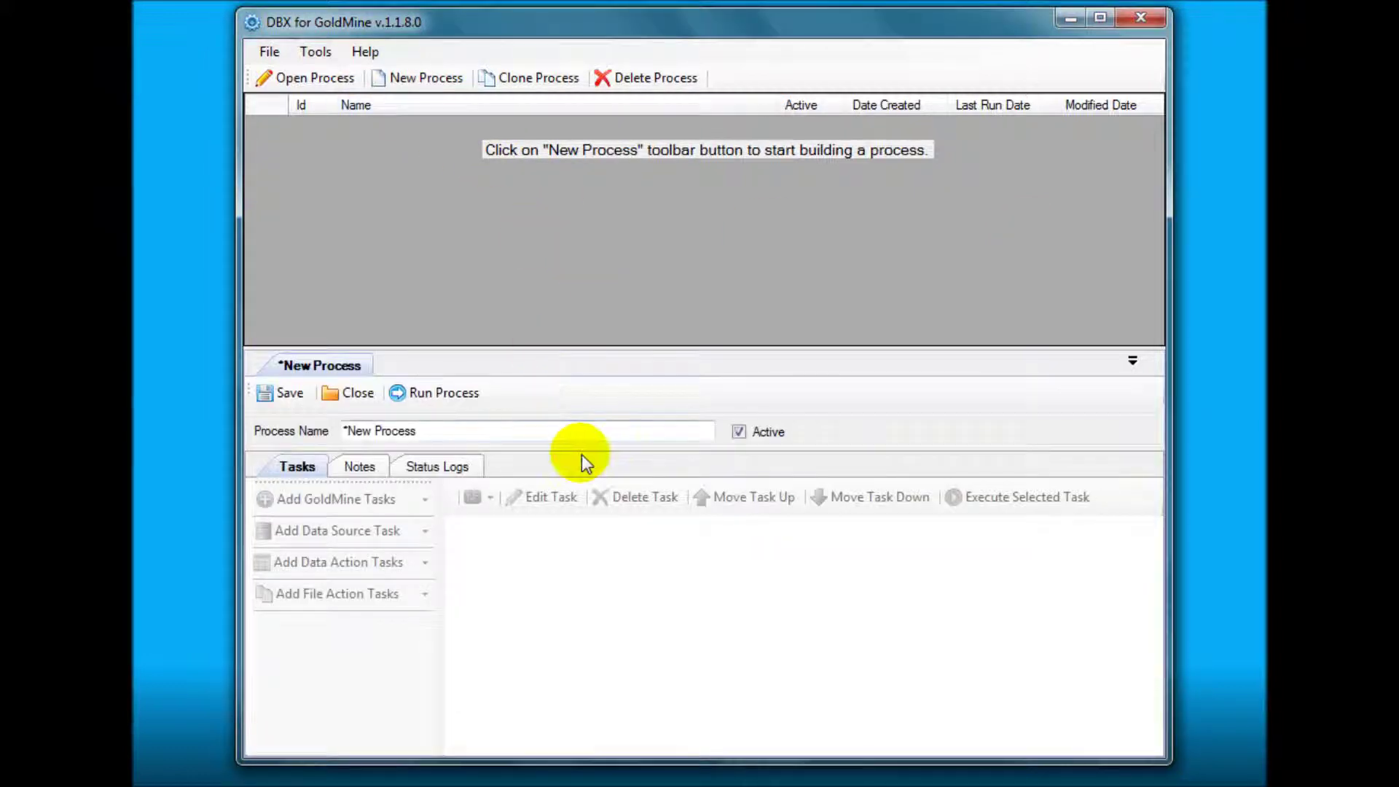
{"action": "left_click_drag", "start_coordinate": [519, 433], "coordinate": [241, 437]}
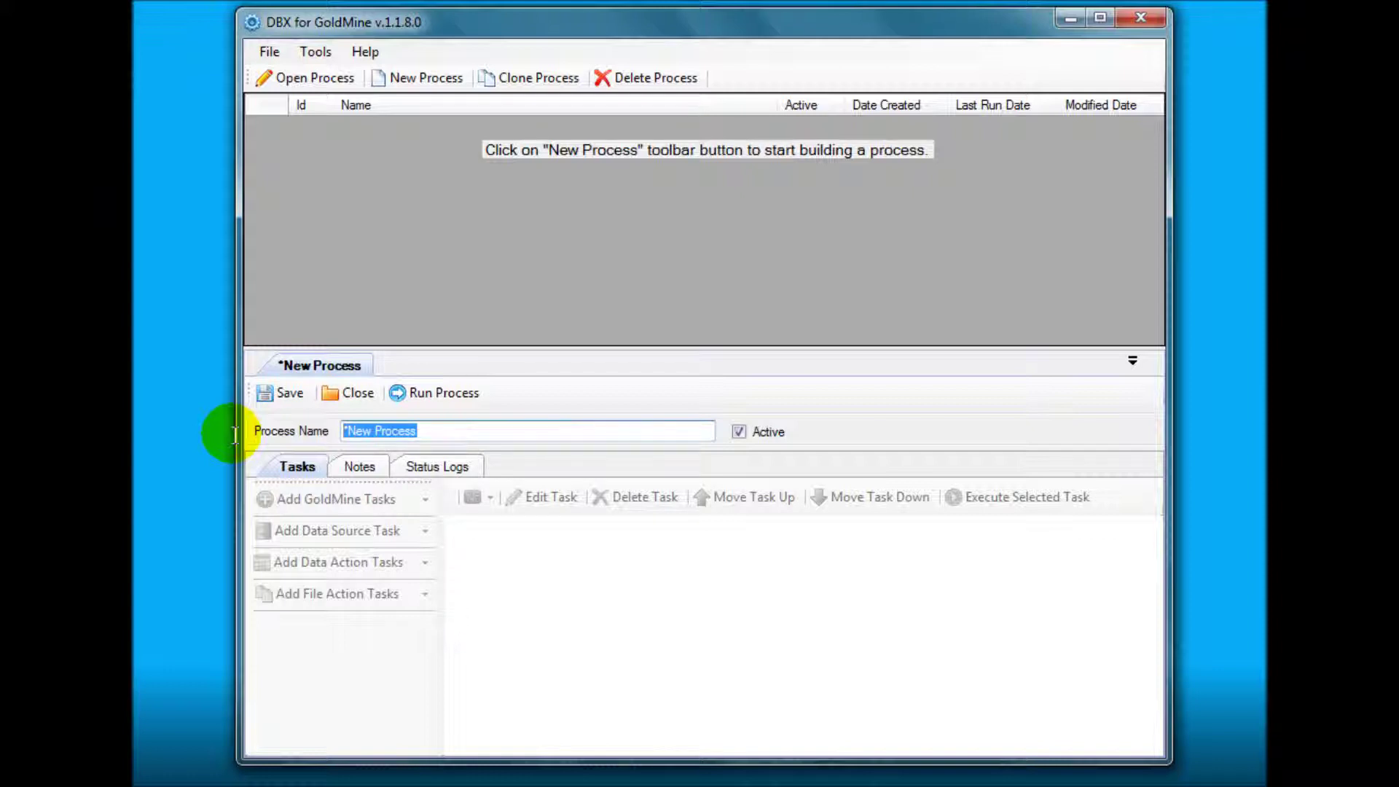
{"action": "type", "text": "Import "}
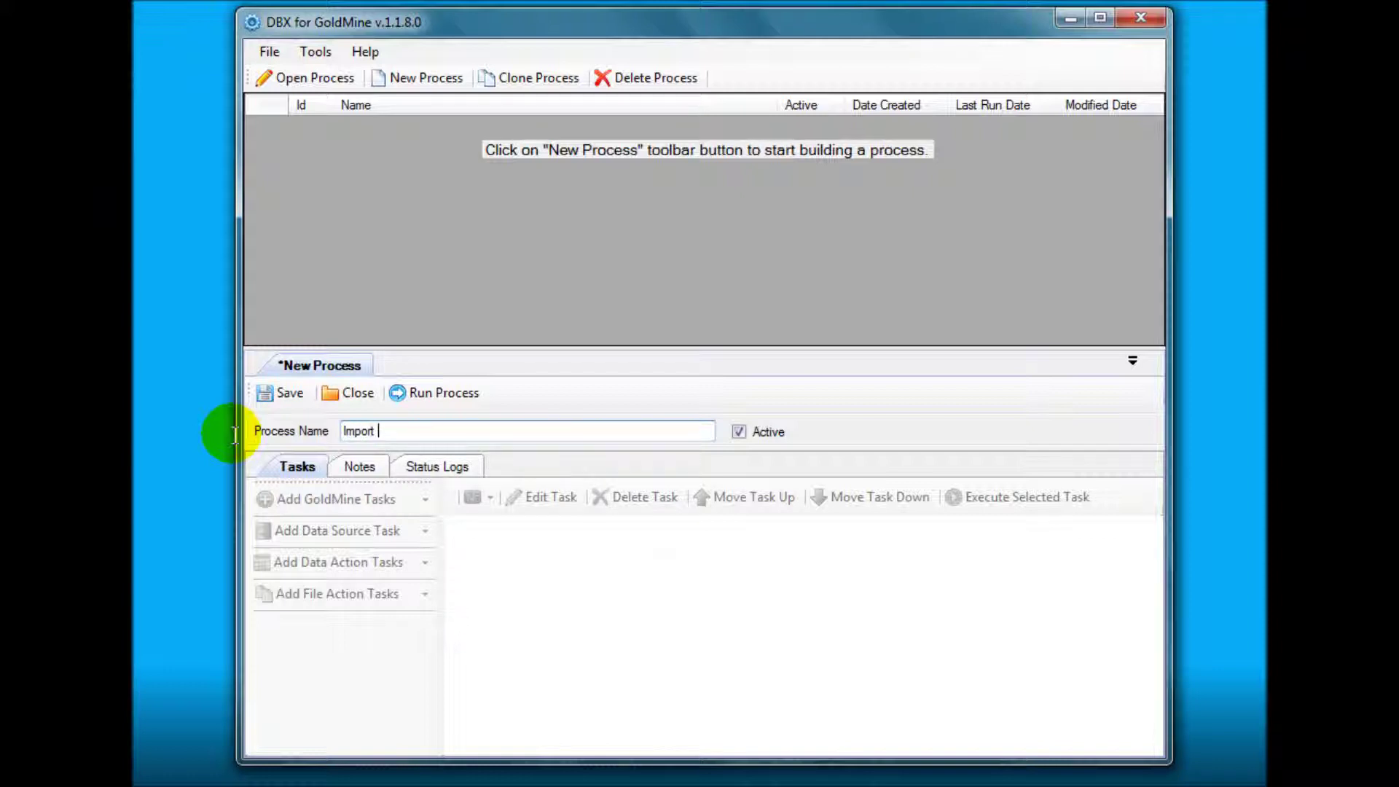
{"action": "type", "text": "Contacts"}
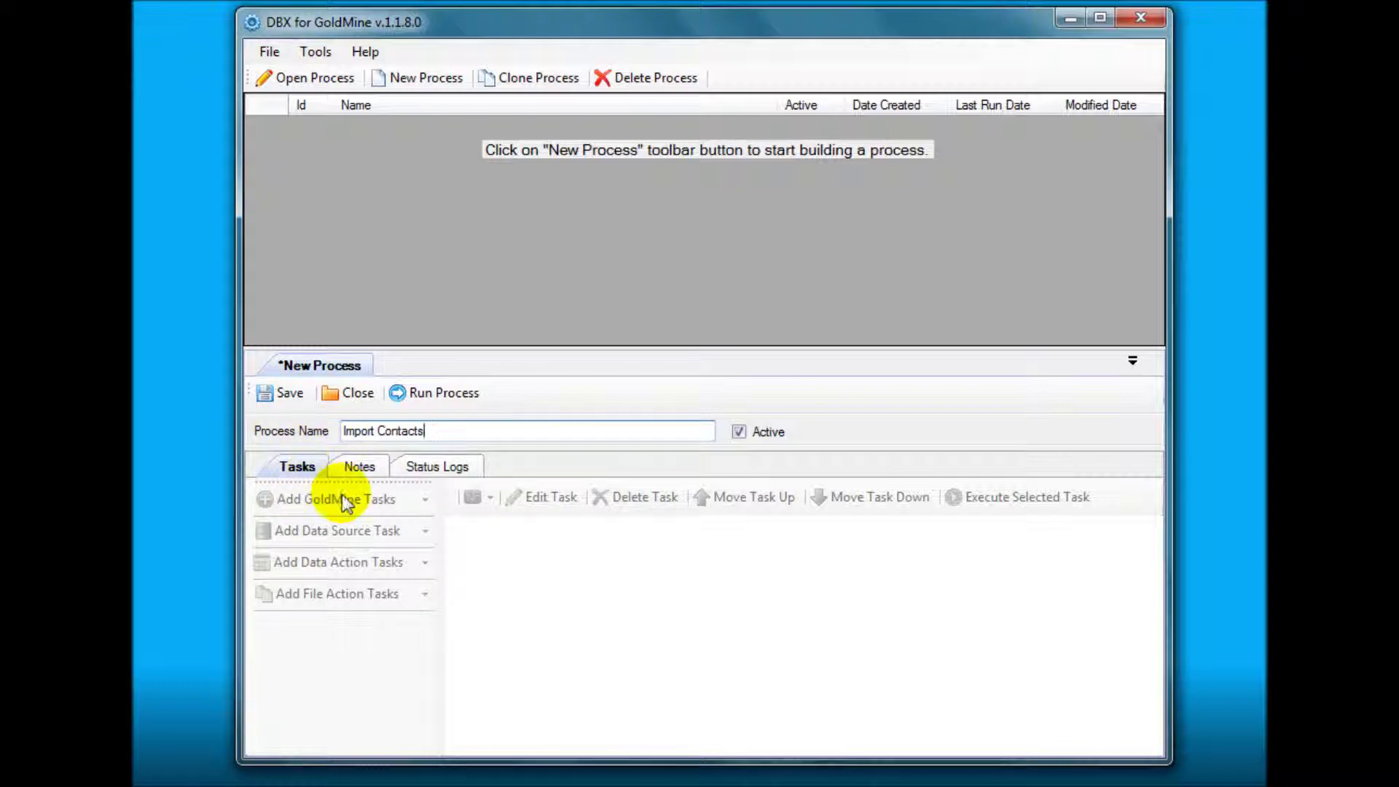
{"action": "left_click", "coordinate": [286, 394]}
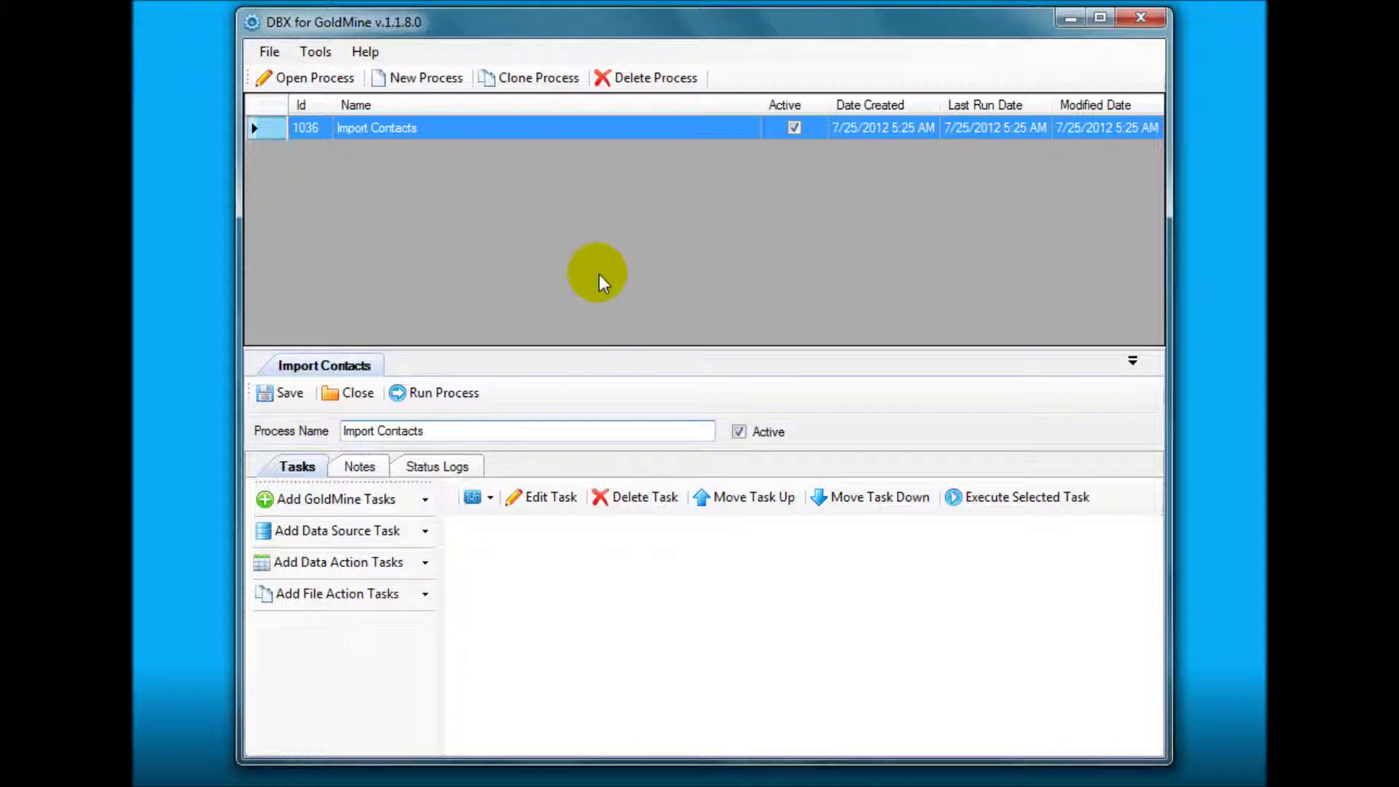
Add an Import Contact Data task using the Login To GoldMine system login and the GoldMine SQL Connection.
{"action": "left_click", "coordinate": [428, 504]}
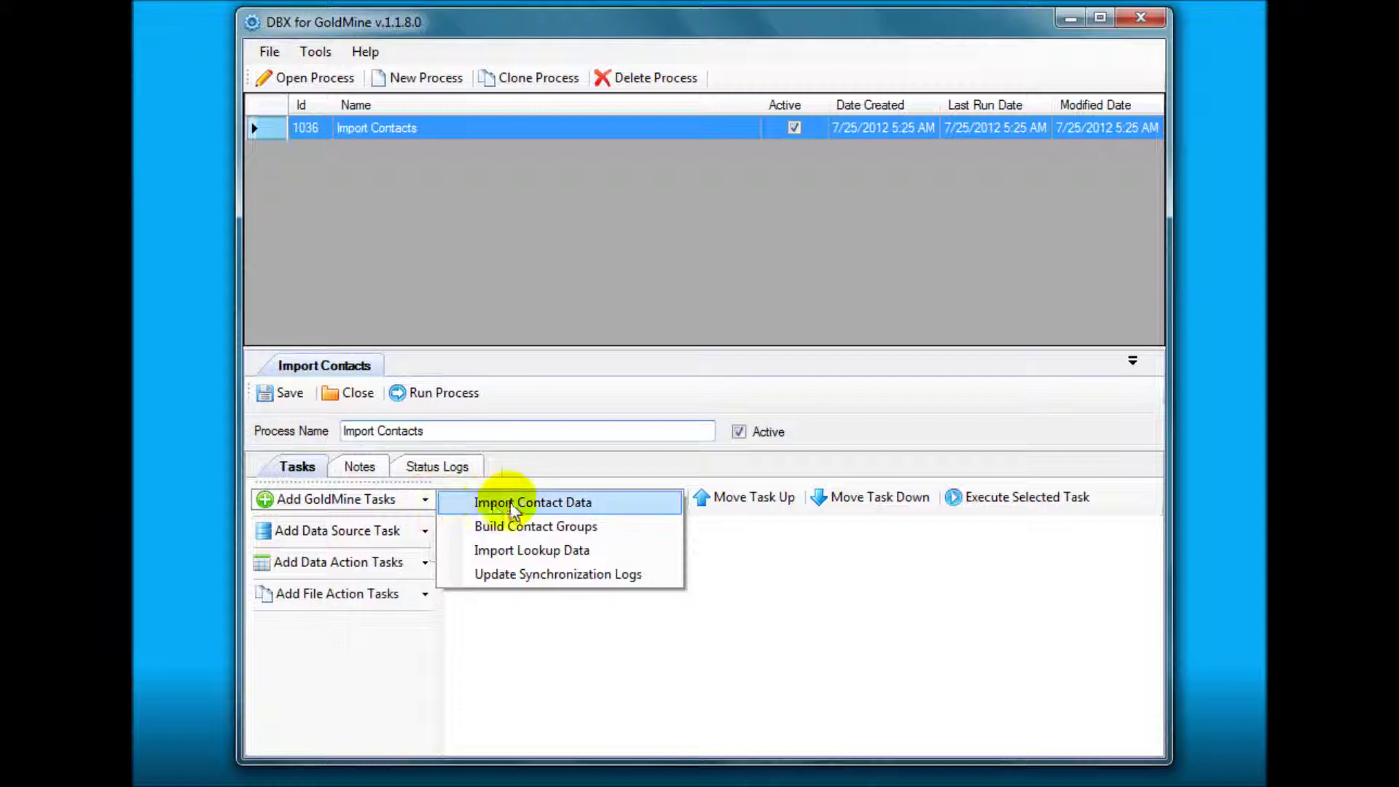
{"action": "left_click", "coordinate": [633, 504]}
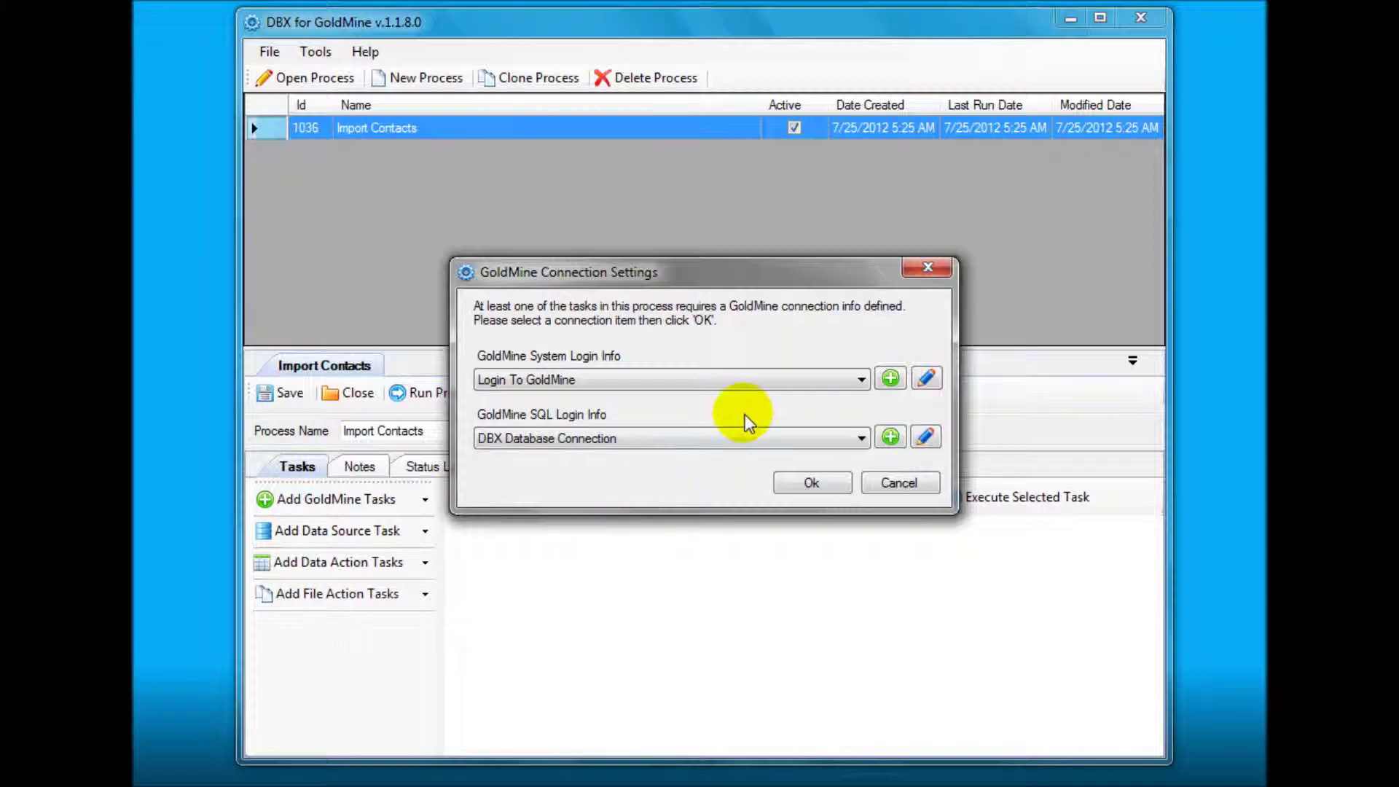
{"action": "left_click", "coordinate": [761, 380]}
{"action": "left_click", "coordinate": [720, 399]}
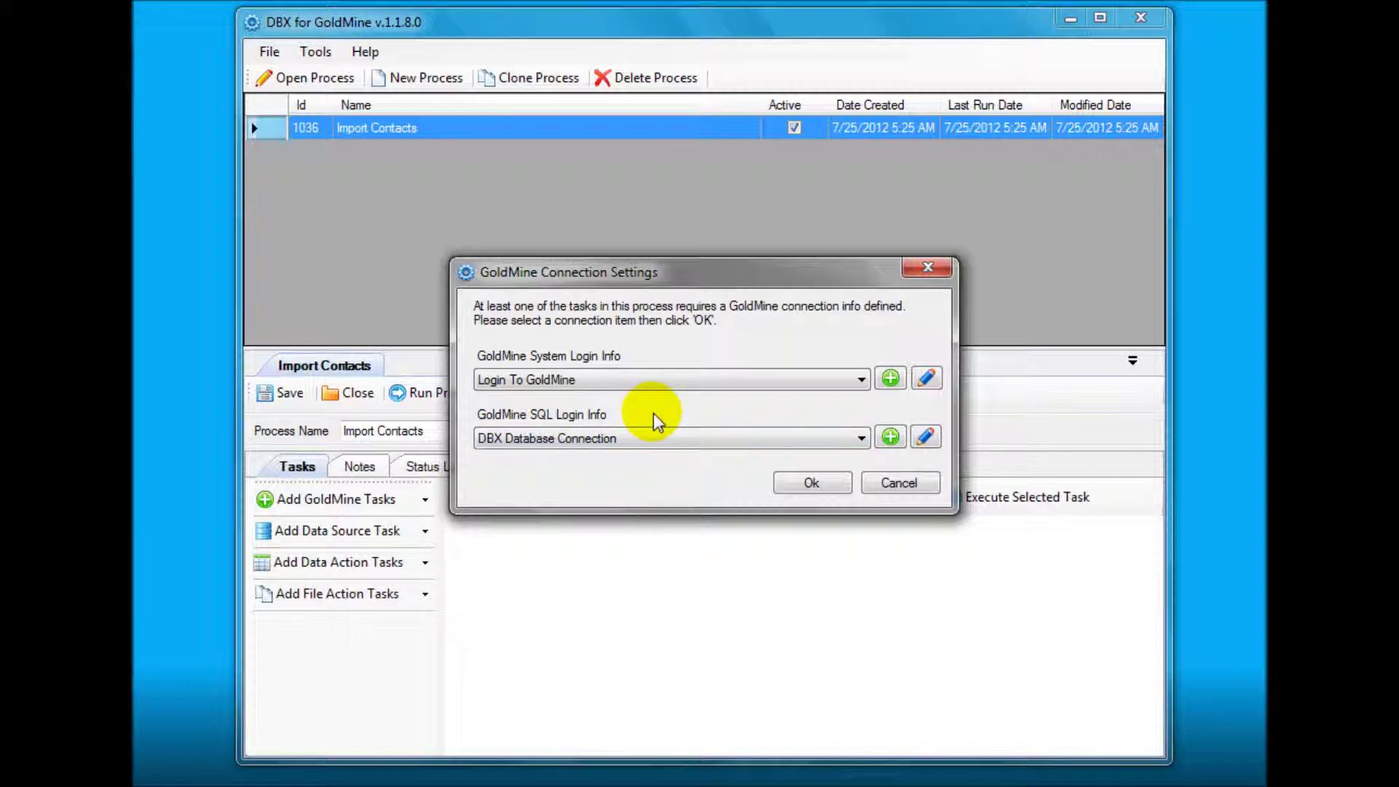
{"action": "left_click", "coordinate": [650, 440]}
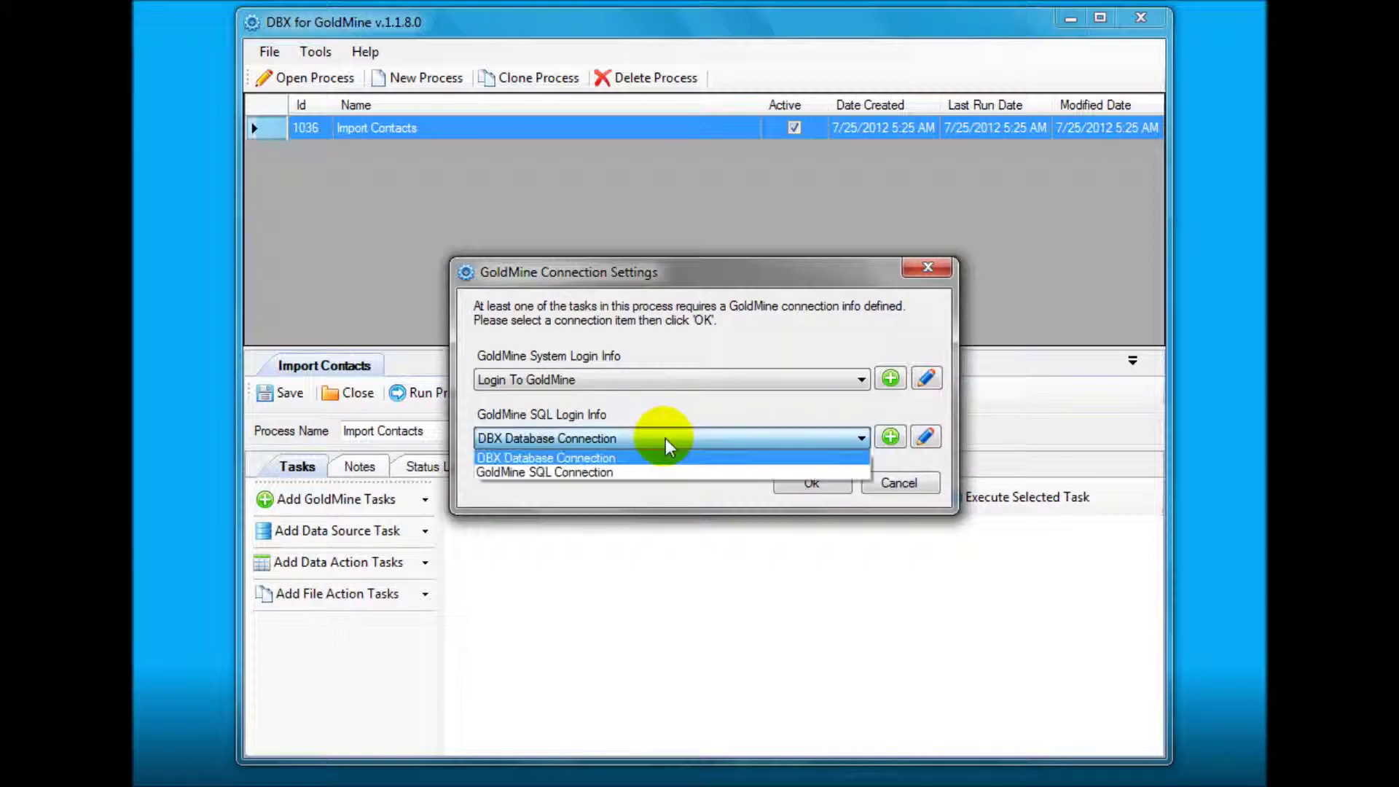
{"action": "left_click", "coordinate": [640, 474]}
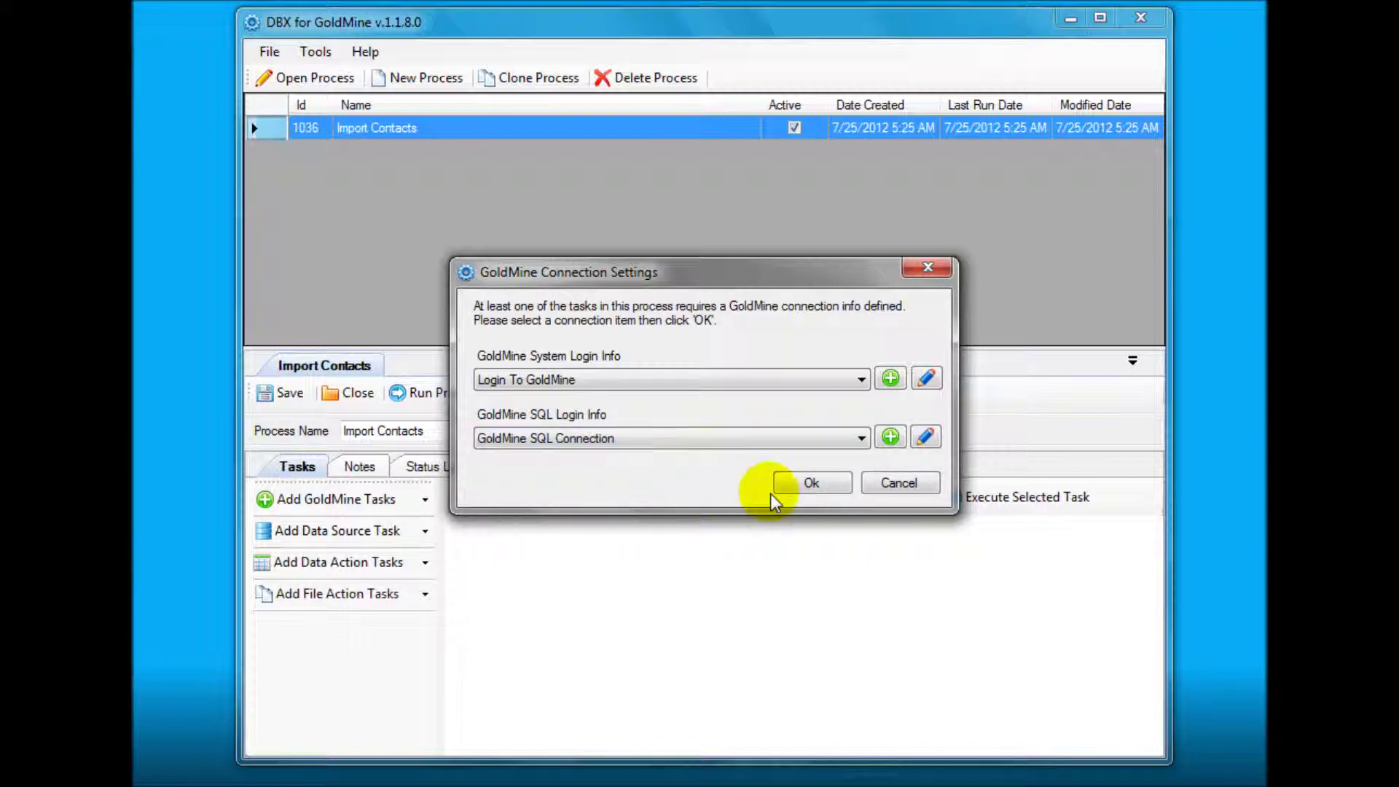
{"action": "left_click", "coordinate": [805, 484]}
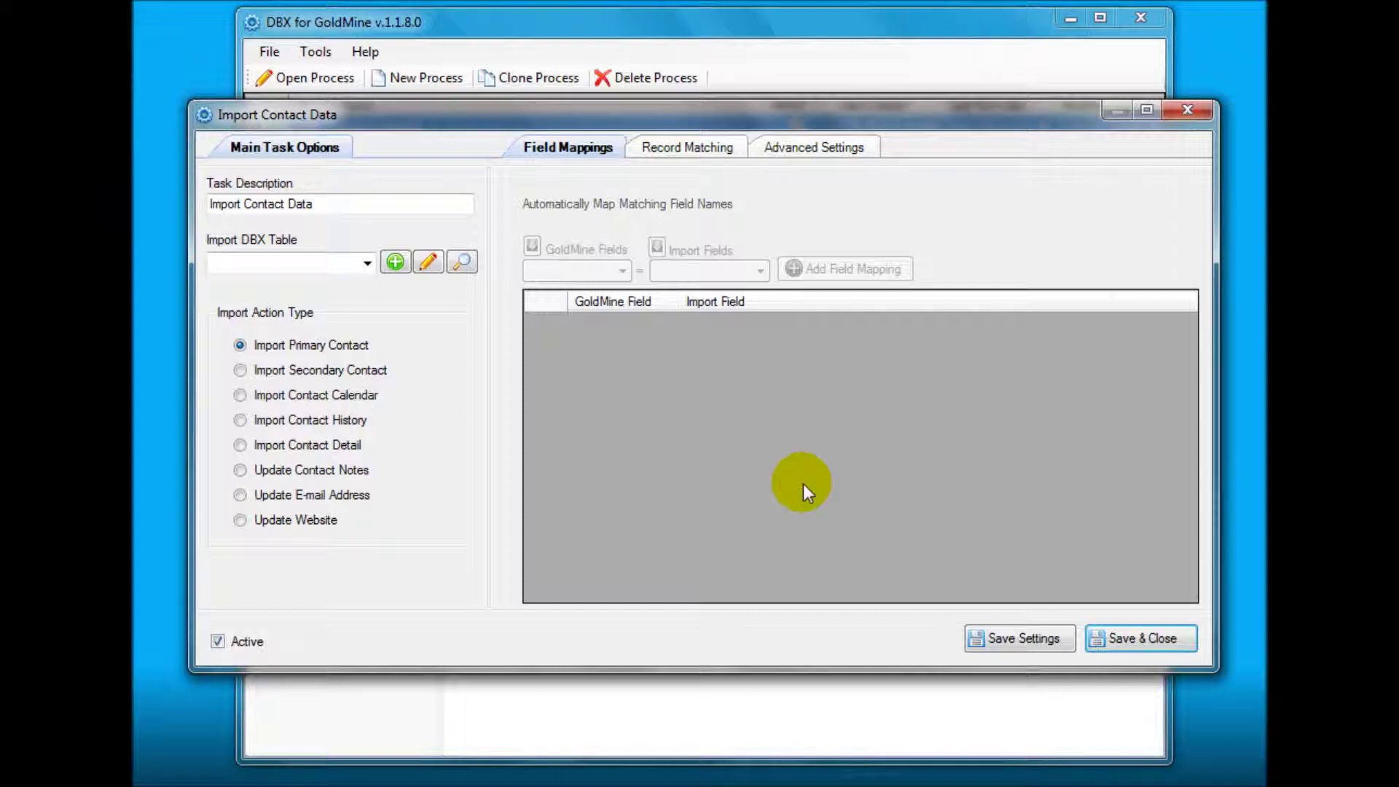
Add a text file data source for the import task and load contact import.csv from the desktop's dbx folder.
{"action": "left_click", "coordinate": [368, 264]}
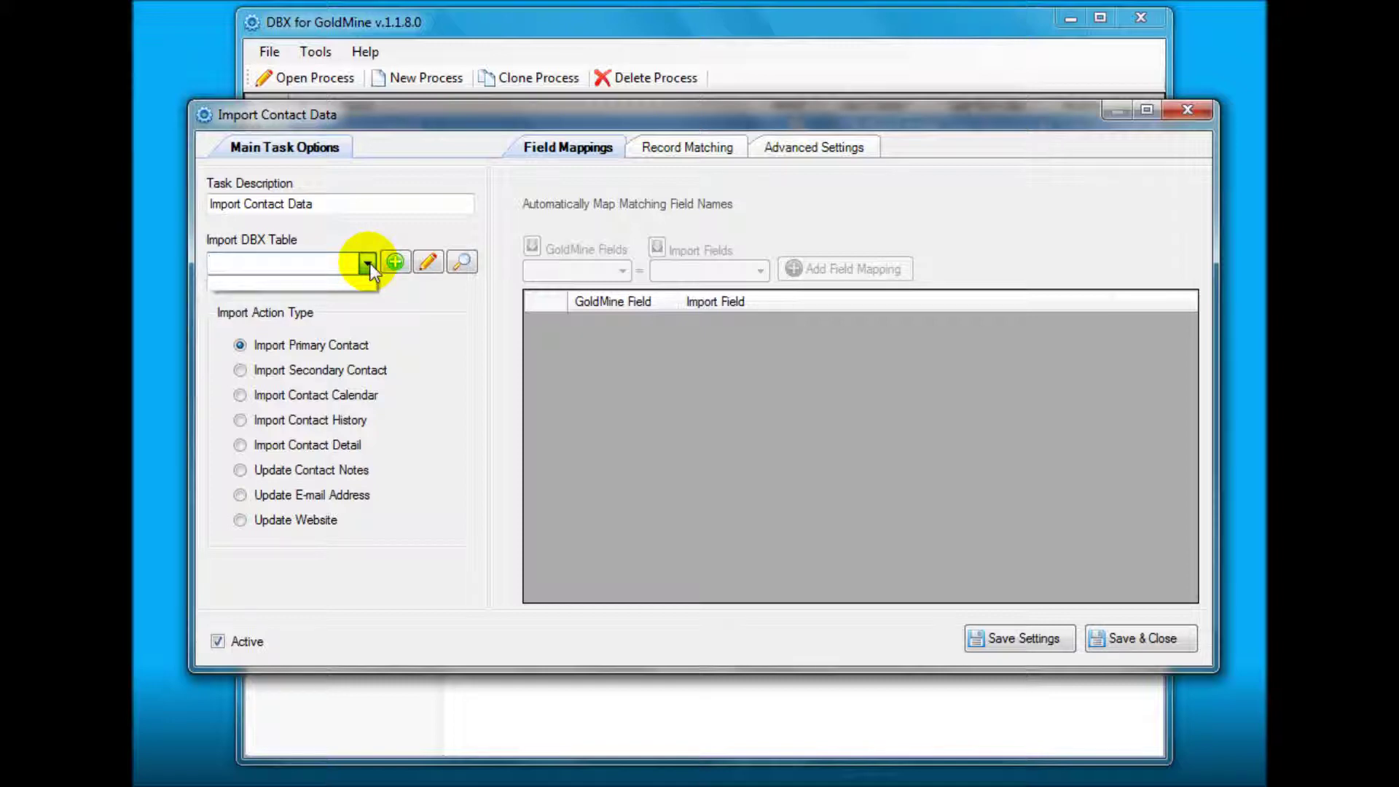
{"action": "left_click", "coordinate": [369, 264]}
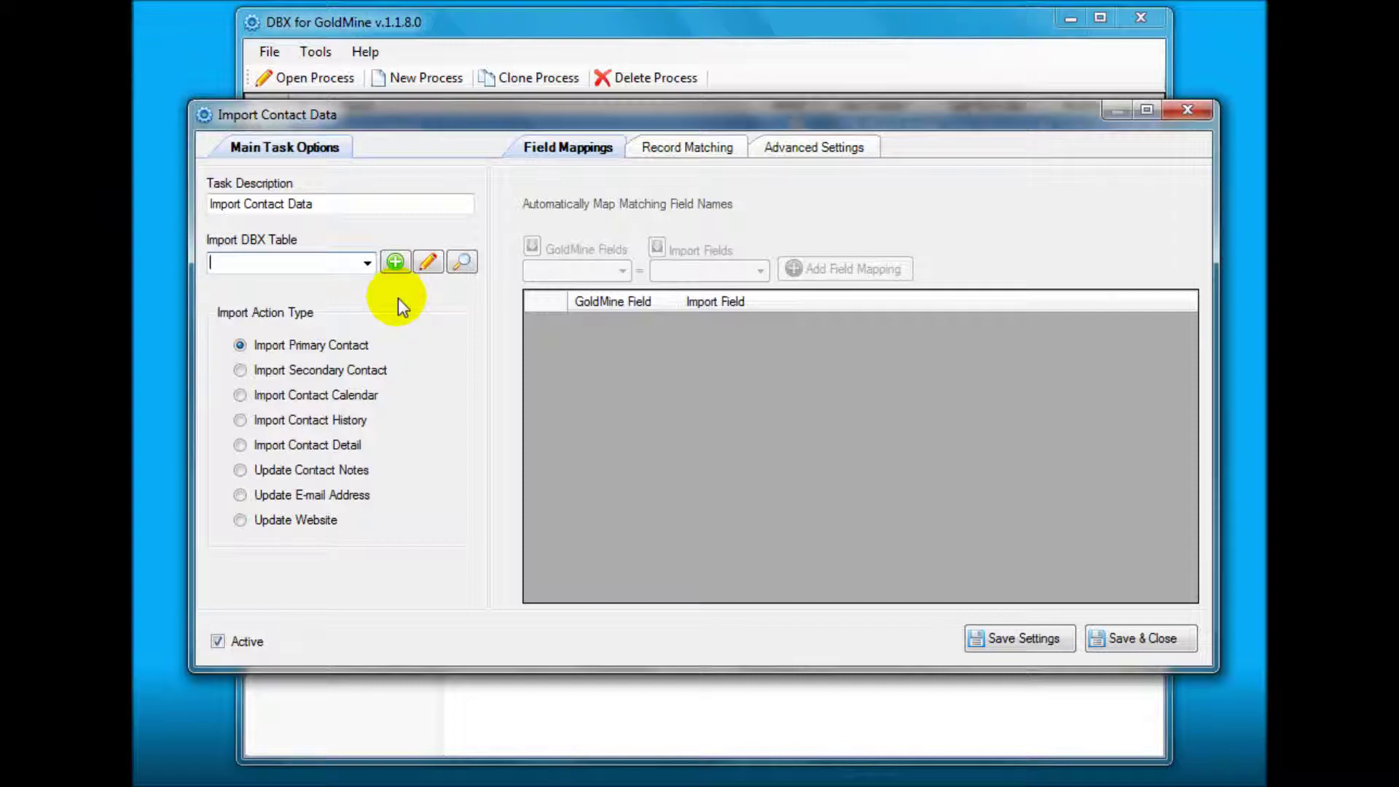
{"action": "left_click", "coordinate": [397, 262]}
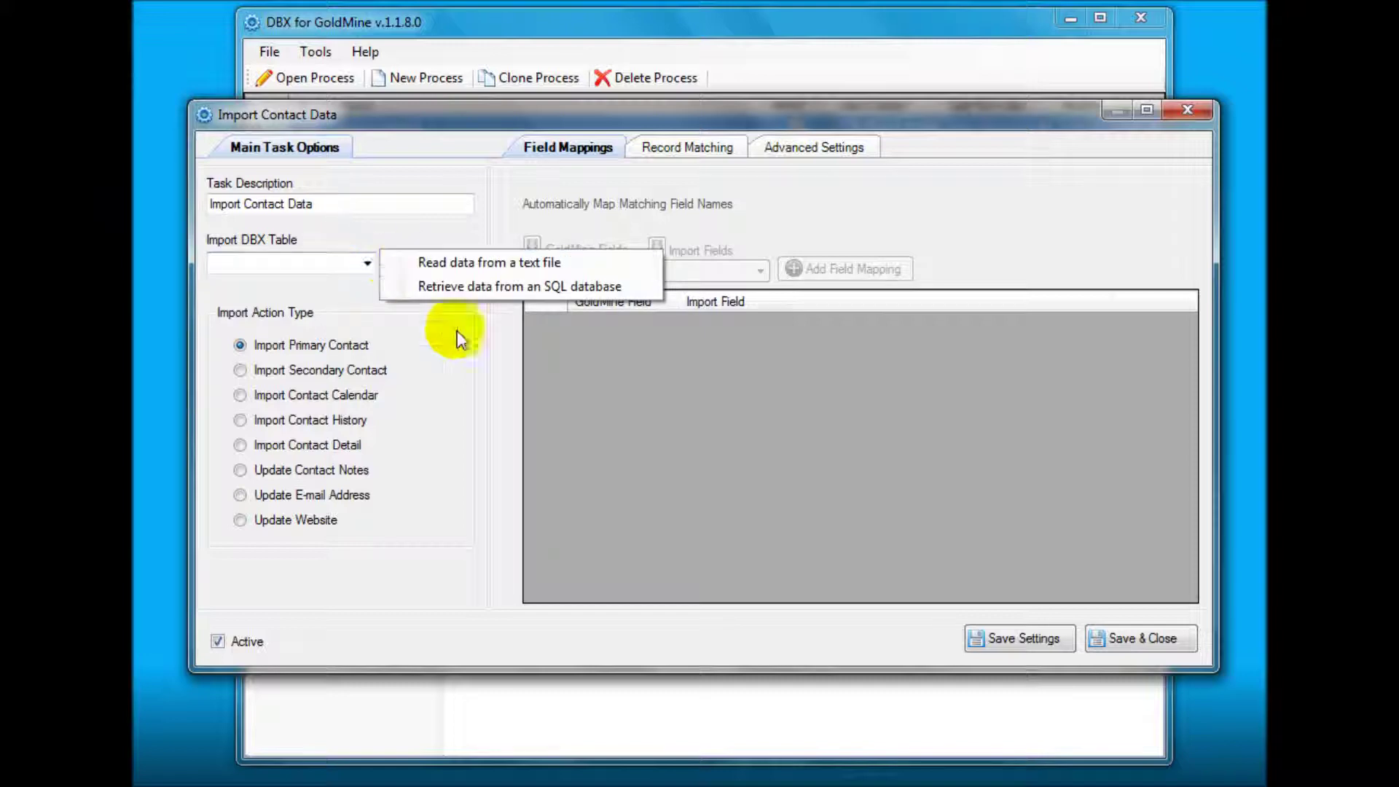
{"action": "left_click", "coordinate": [603, 269]}
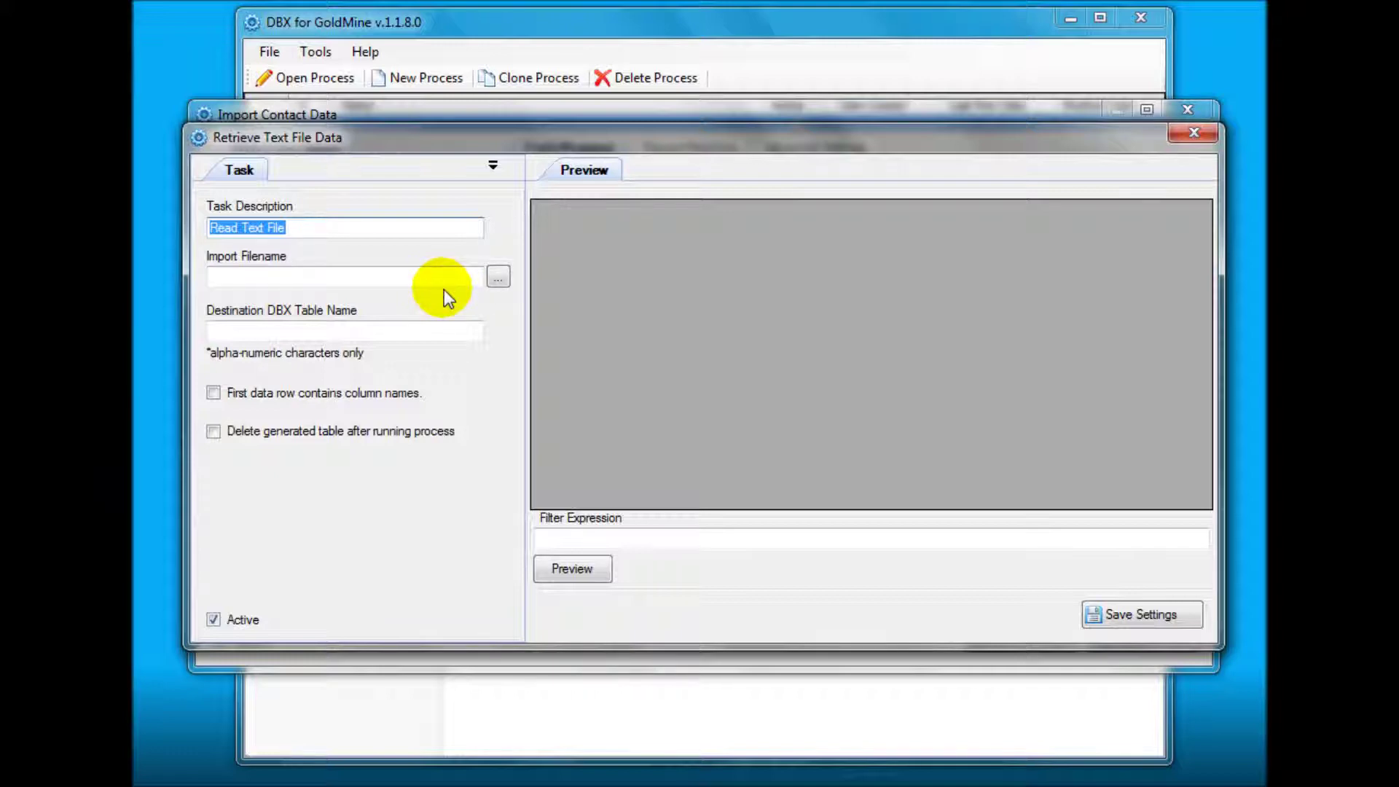
{"action": "left_click", "coordinate": [497, 278]}
{"action": "double_click", "coordinate": [555, 346]}
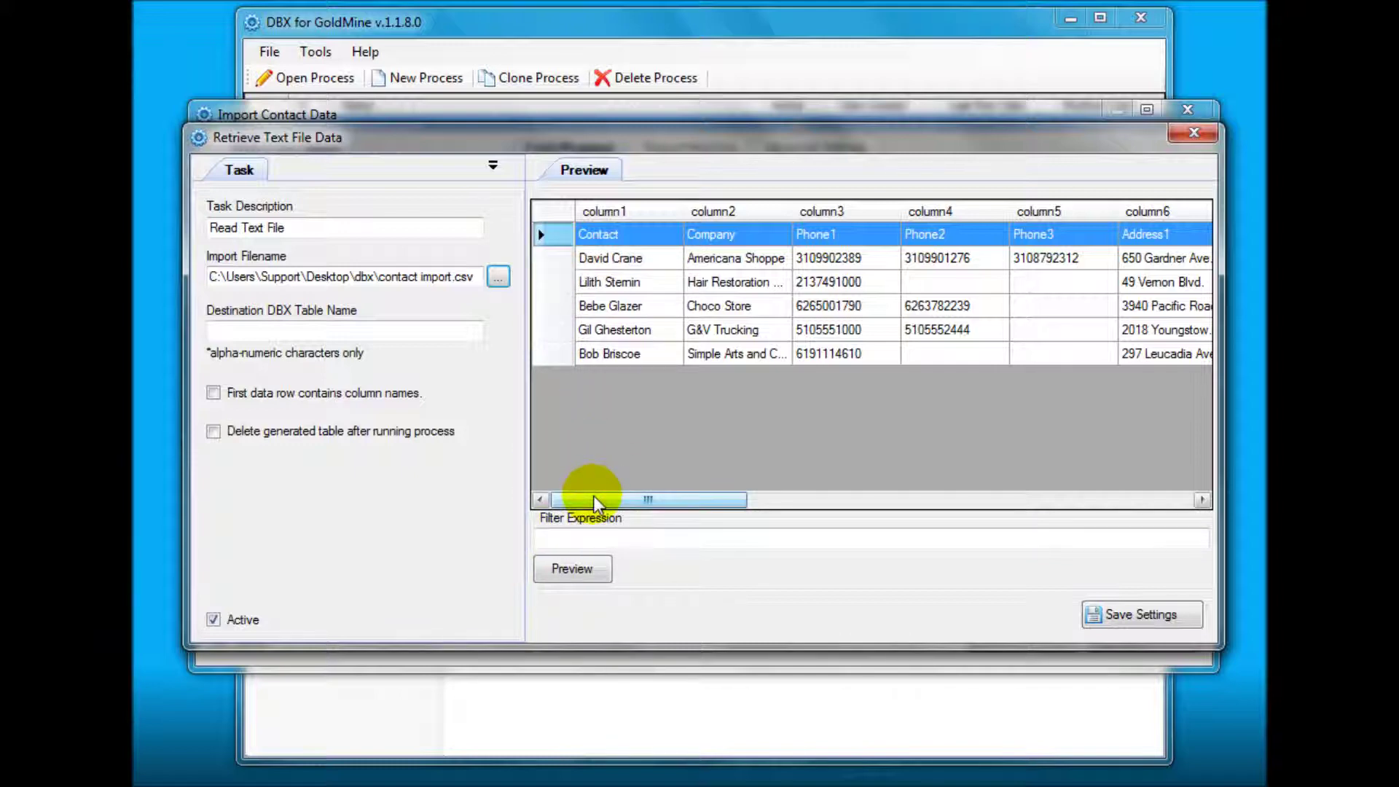
{"action": "left_click_drag", "start_coordinate": [593, 498], "coordinate": [556, 499]}
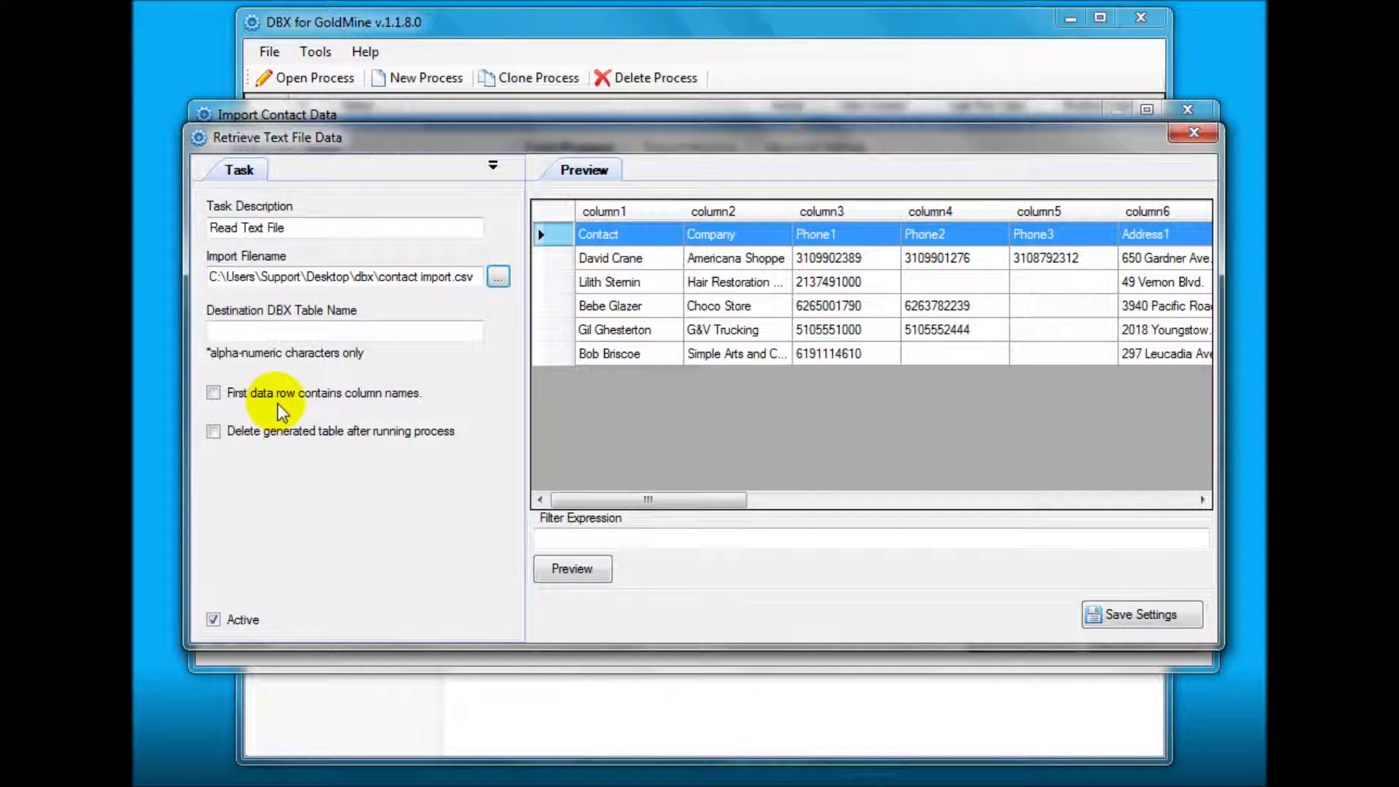
Treat the first data row as column names, name the destination DBX table "contacts", and save the text file settings.
{"action": "left_click", "coordinate": [235, 395]}
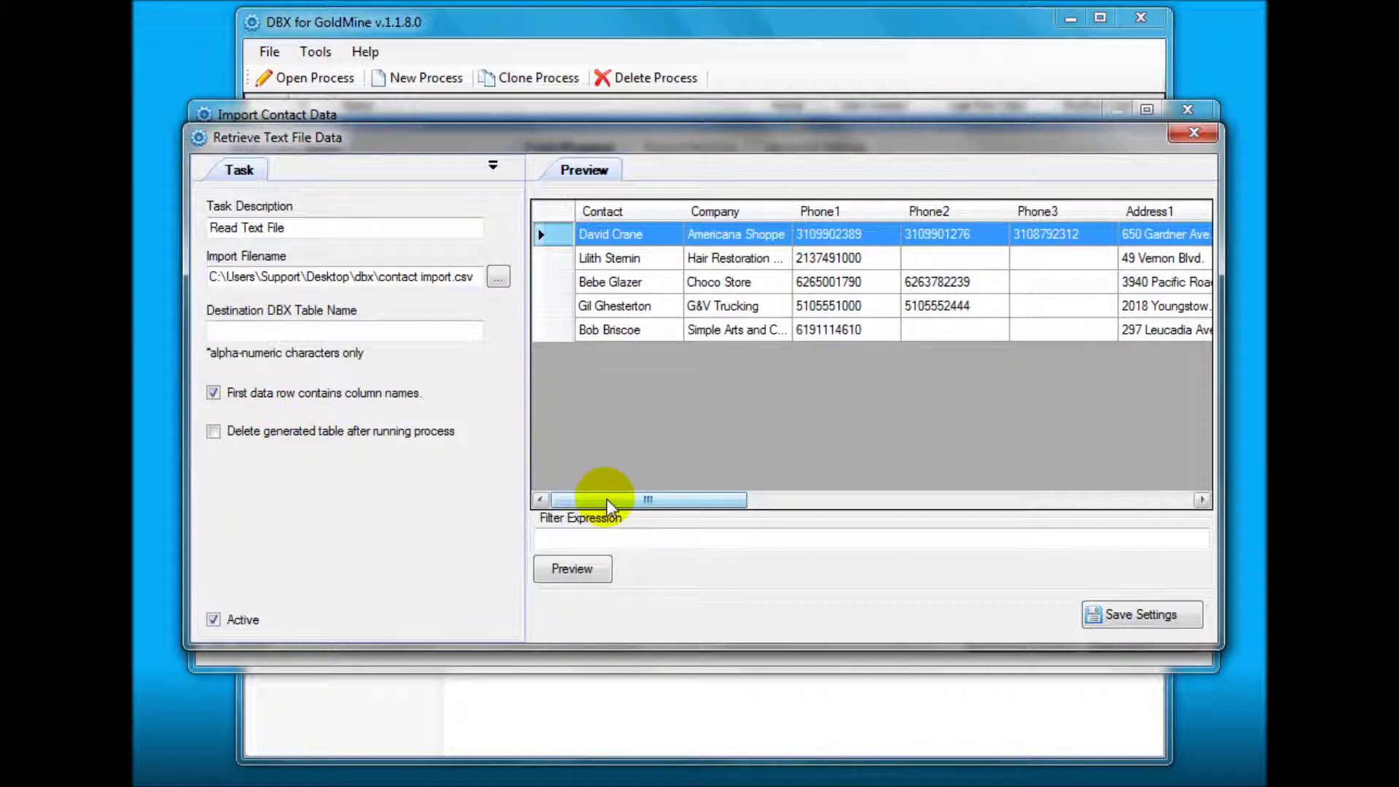
{"action": "mouse_move", "coordinate": [606, 498]}
{"action": "left_mouse_down"}
{"action": "mouse_move", "coordinate": [885, 525]}
{"action": "mouse_move", "coordinate": [990, 502]}
{"action": "mouse_move", "coordinate": [1113, 507]}
{"action": "mouse_move", "coordinate": [593, 521]}
{"action": "left_mouse_up"}
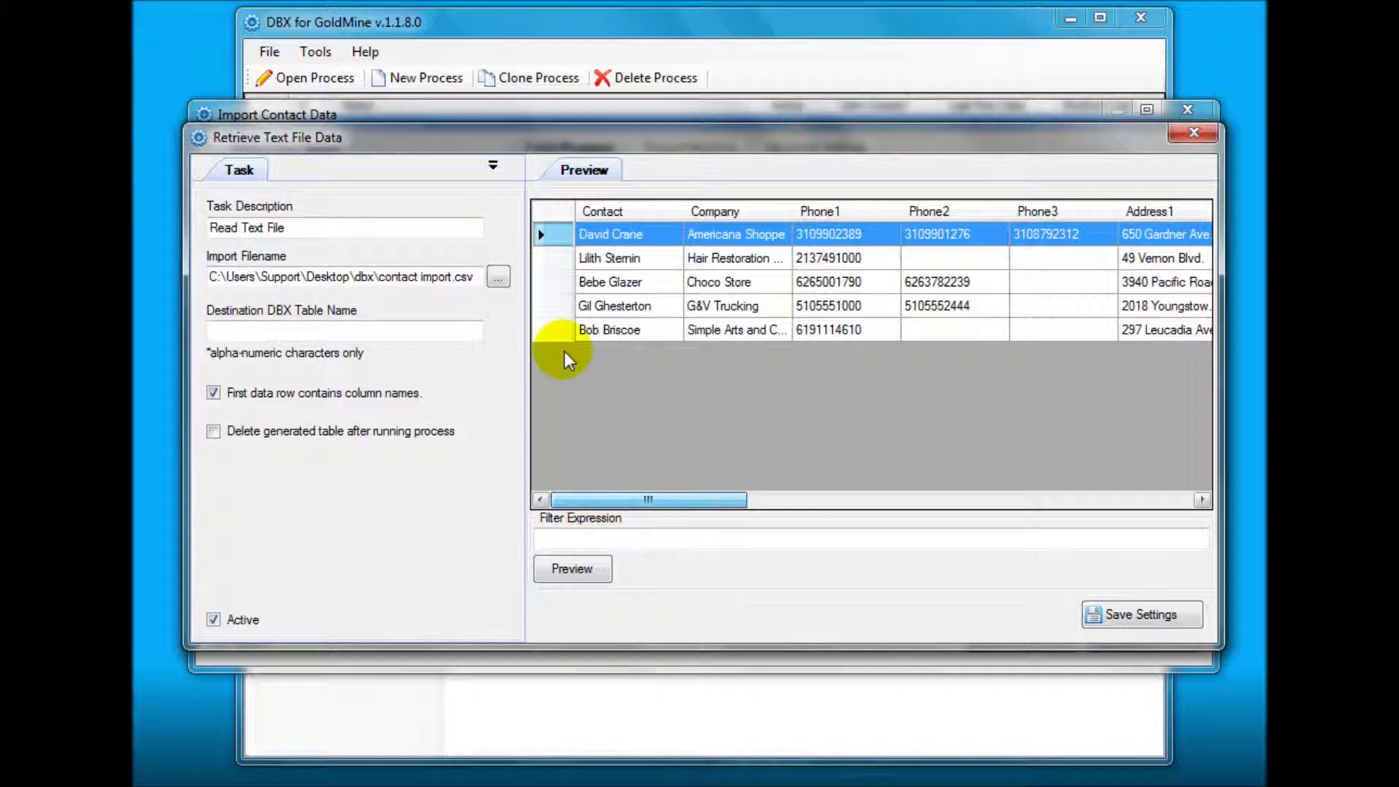
{"action": "left_click", "coordinate": [419, 332]}
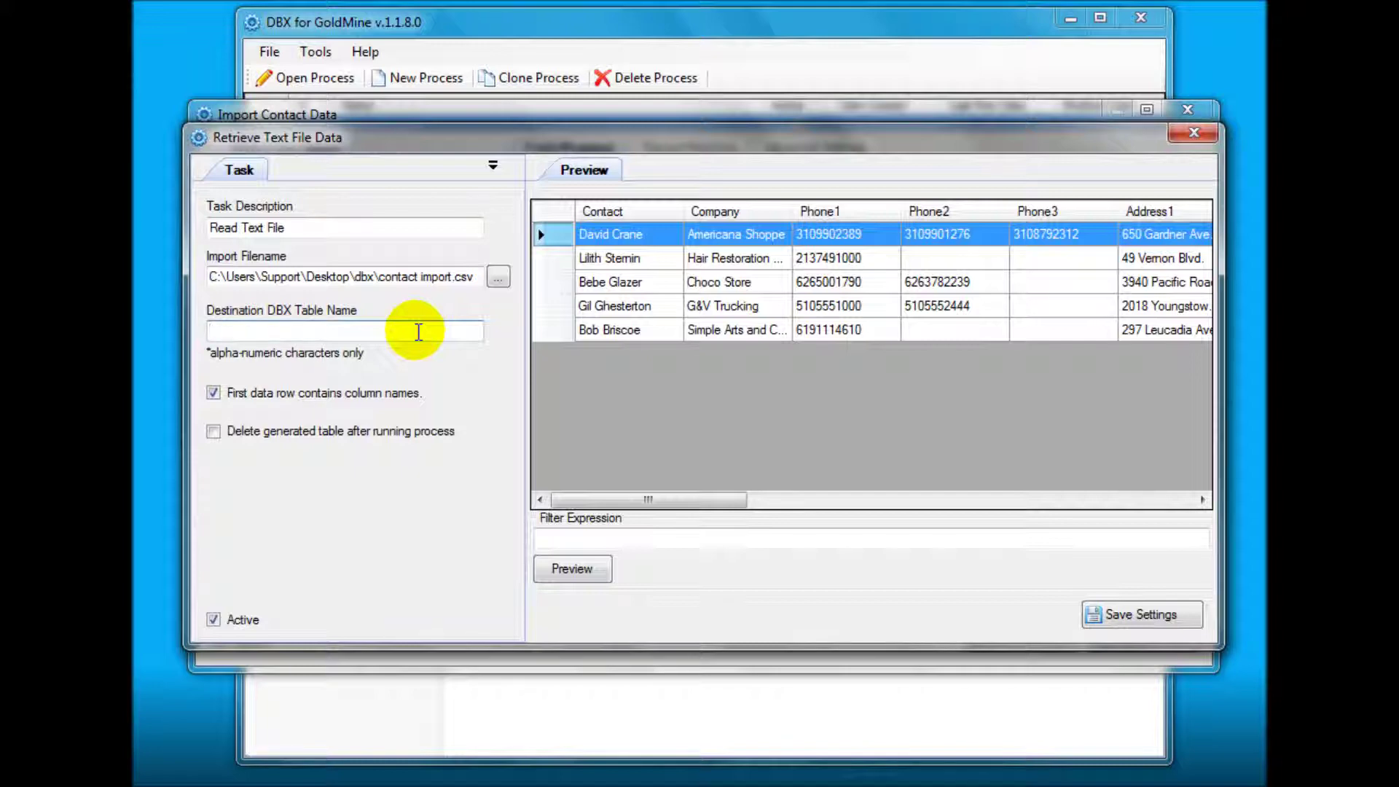
{"action": "type", "text": "contacts"}
{"action": "left_click", "coordinate": [1105, 613]}
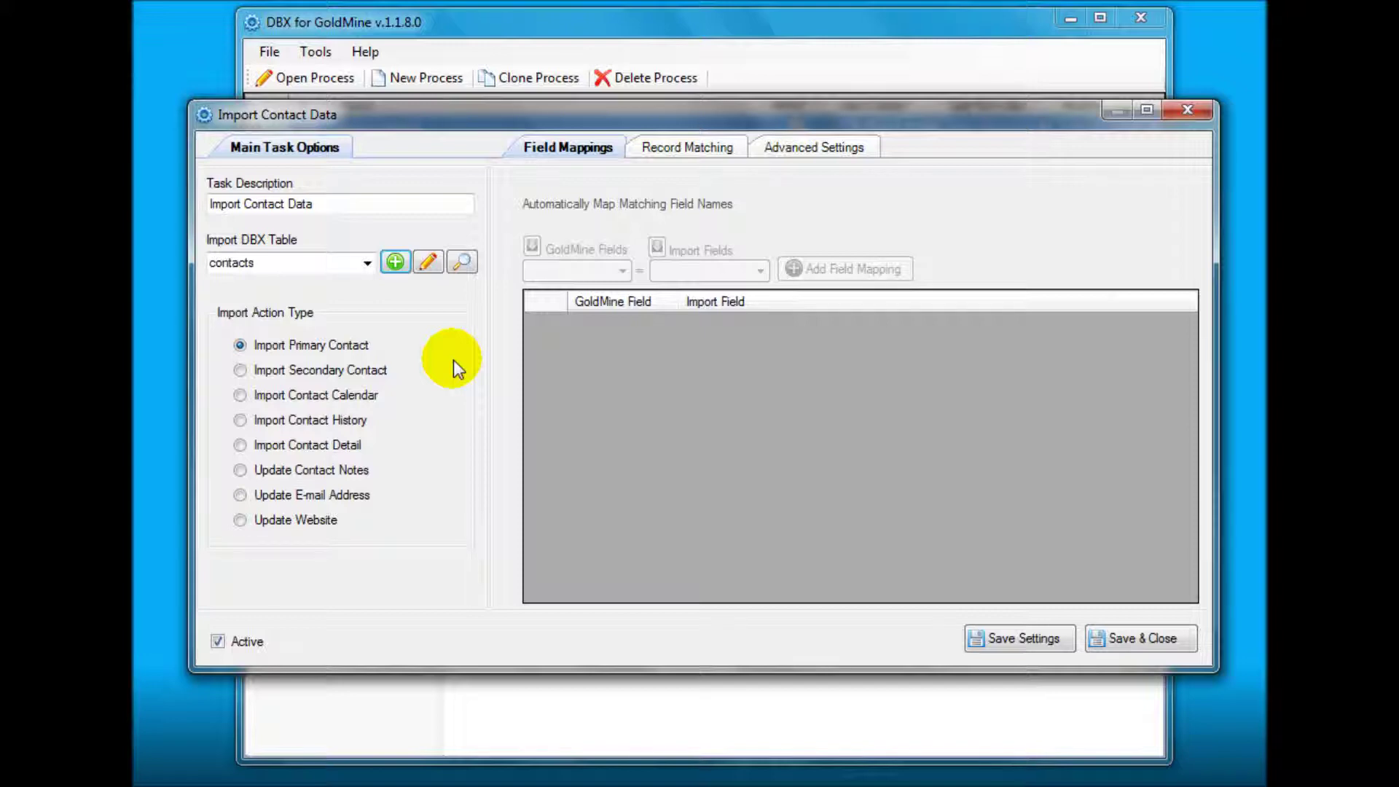
Choose contacts as the import DBX table and save the import task's settings.
{"action": "left_click", "coordinate": [368, 264]}
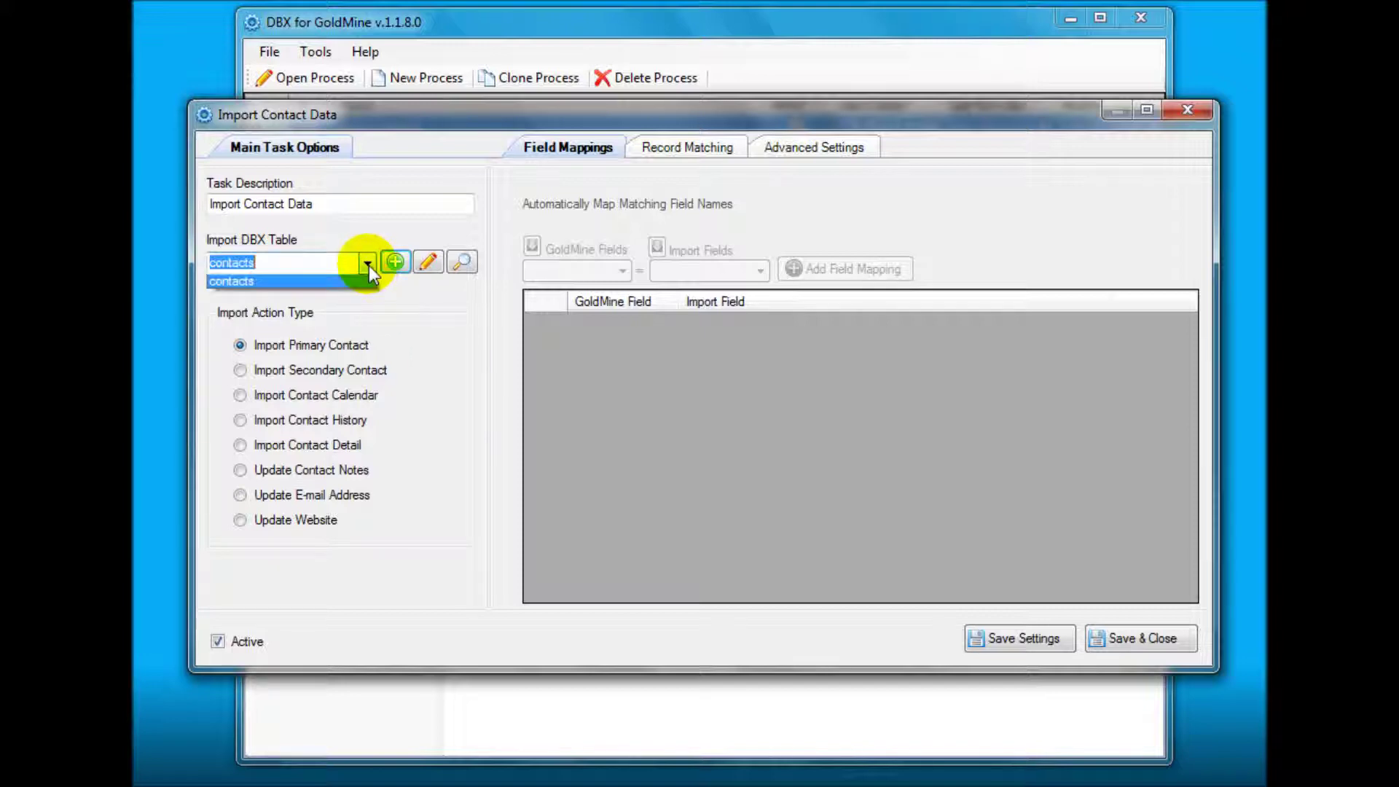
{"action": "left_click", "coordinate": [335, 287]}
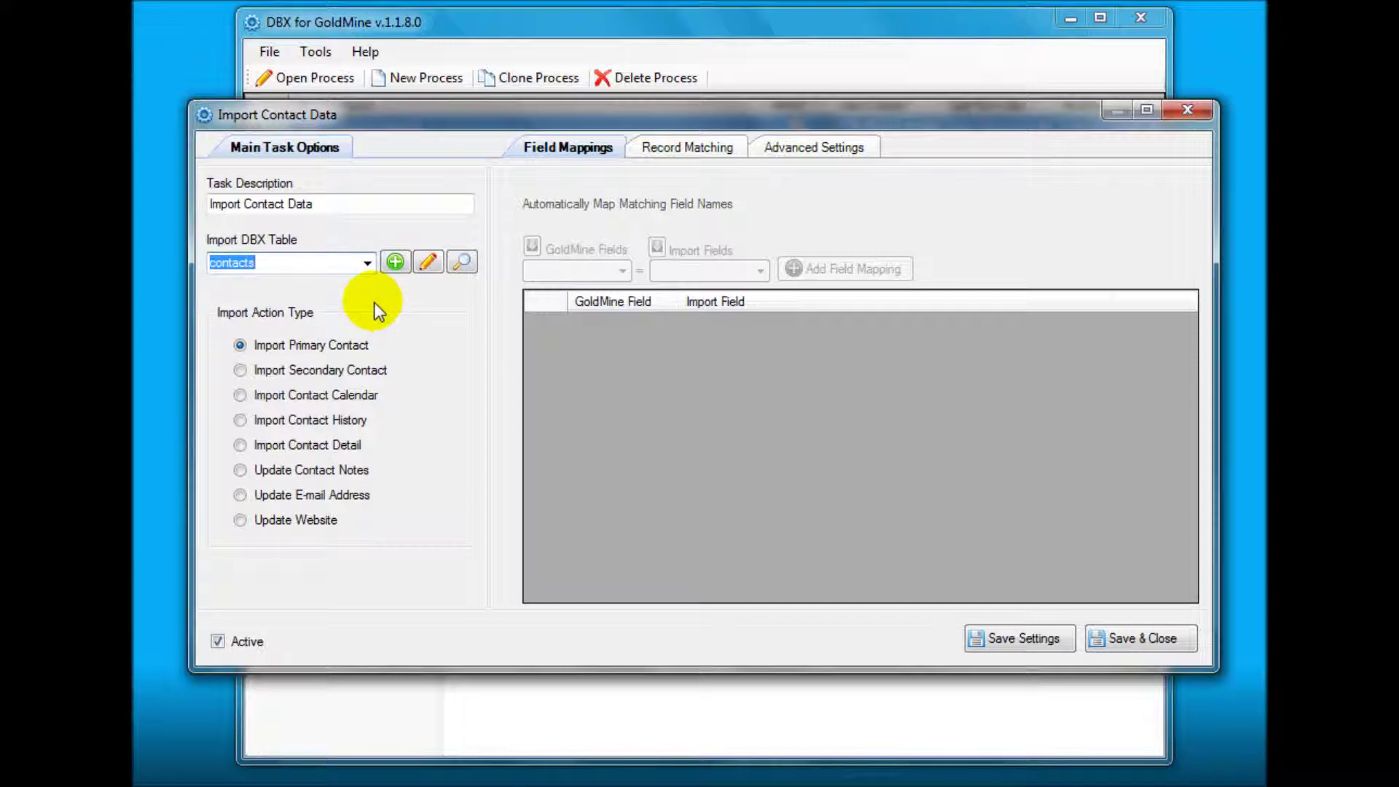
{"action": "left_click", "coordinate": [1020, 638]}
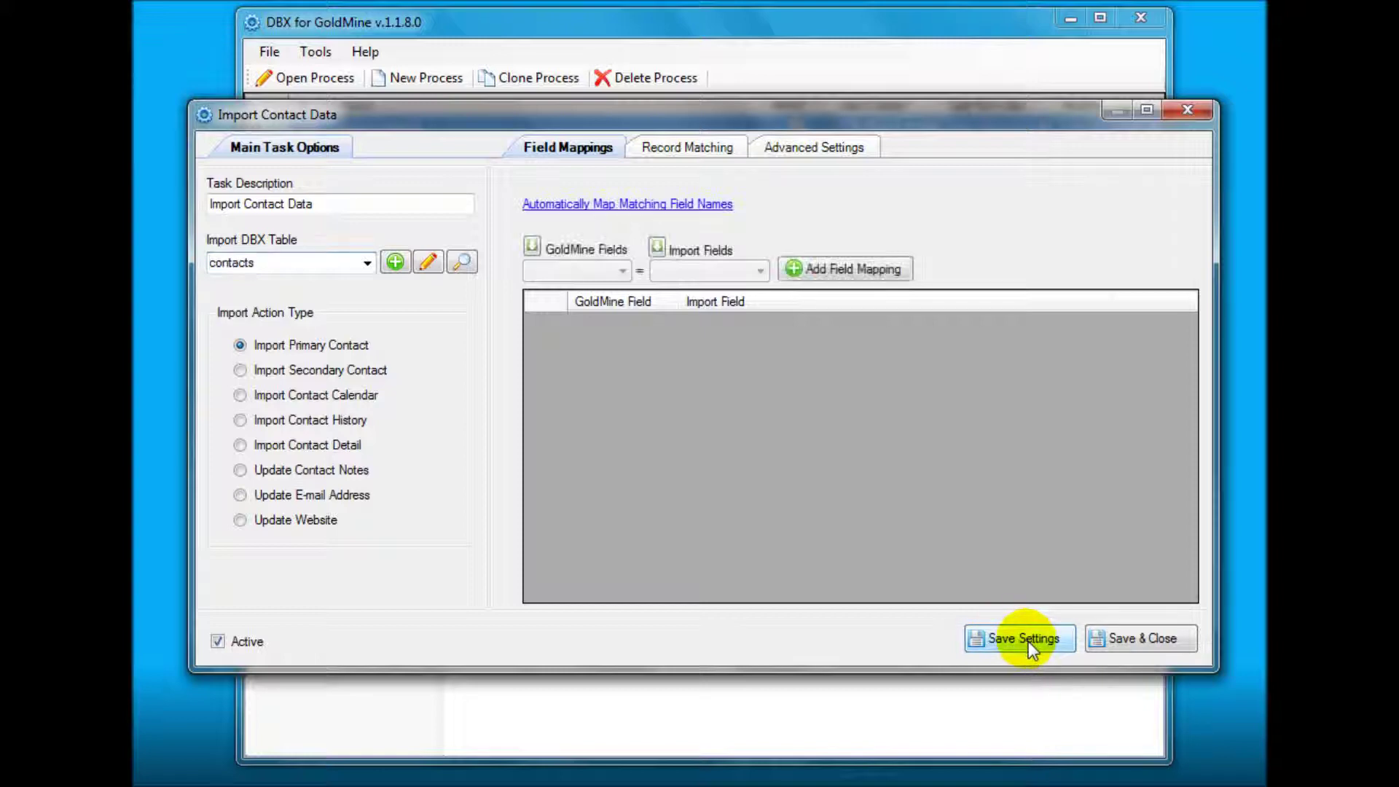
{"action": "left_click", "coordinate": [625, 271]}
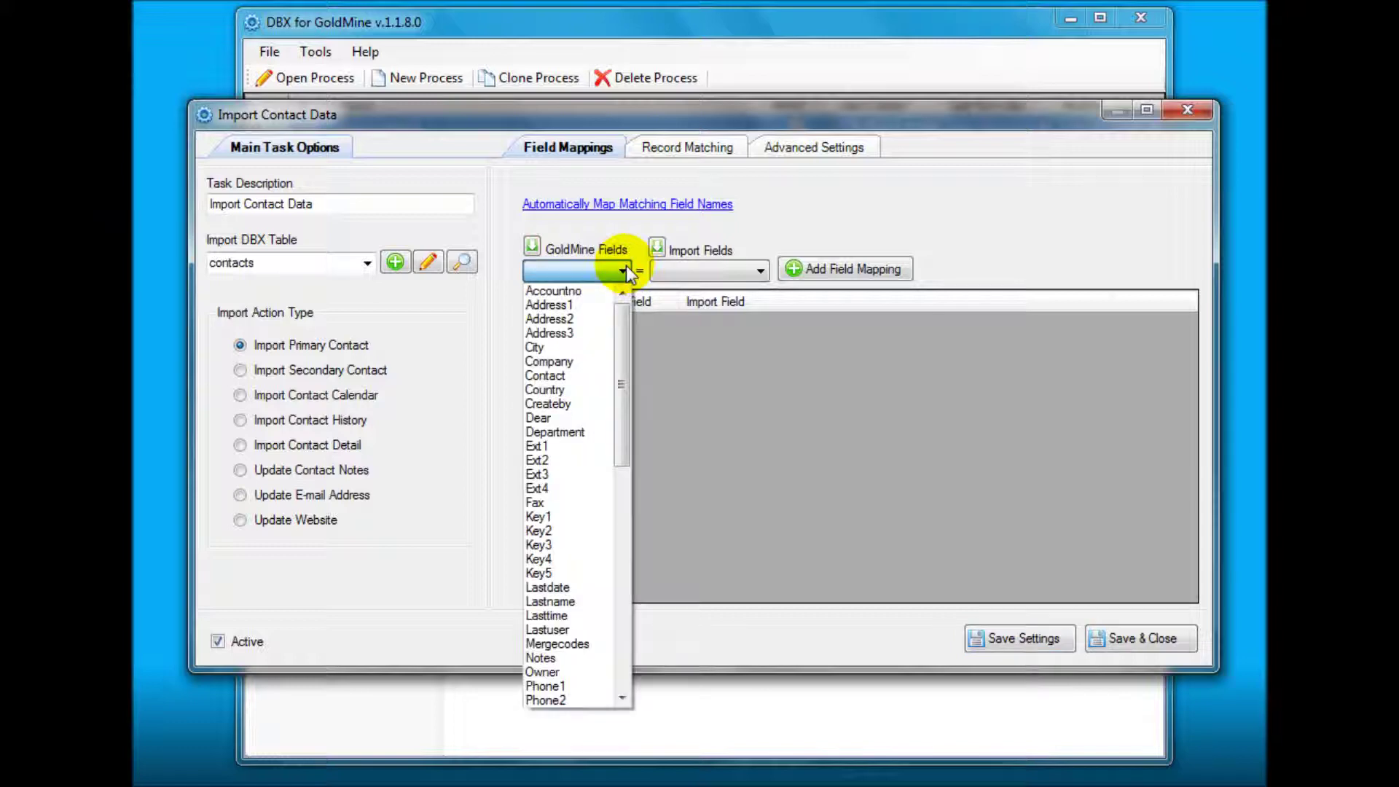
{"action": "mouse_move", "coordinate": [626, 318]}
{"action": "left_mouse_down"}
{"action": "mouse_move", "coordinate": [624, 545]}
{"action": "mouse_move", "coordinate": [640, 402]}
{"action": "mouse_move", "coordinate": [621, 297]}
{"action": "left_mouse_up"}
{"action": "left_click", "coordinate": [761, 274]}
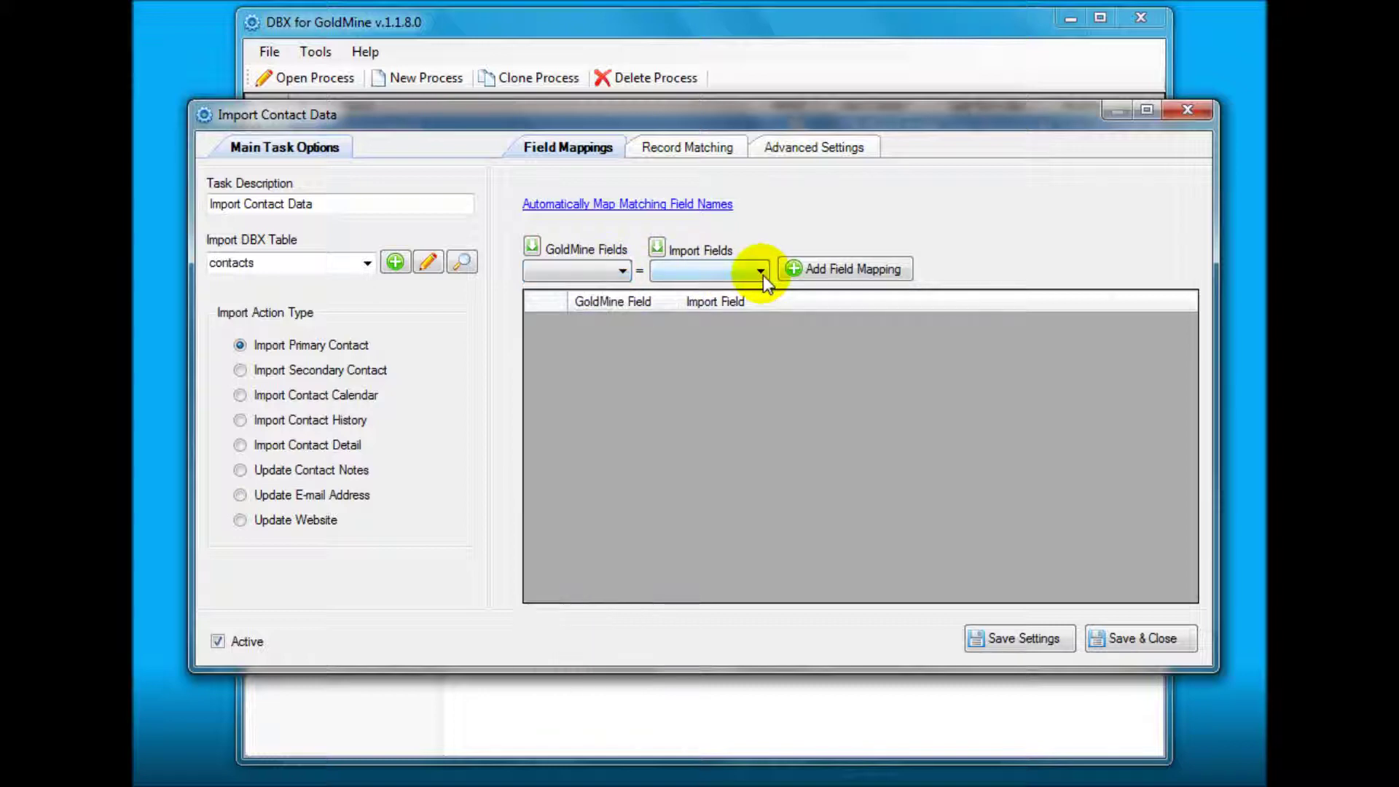
{"action": "left_click", "coordinate": [763, 274]}
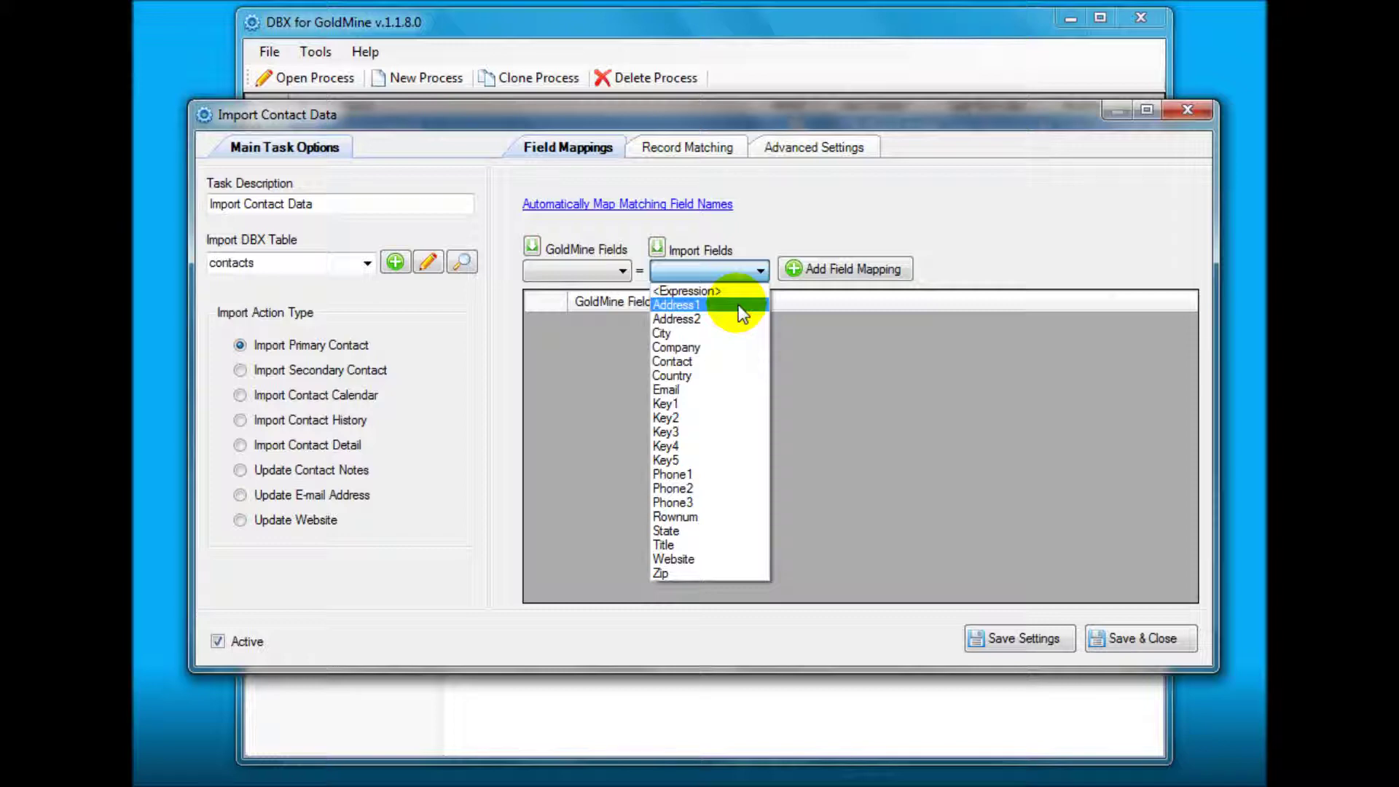
{"action": "left_click", "coordinate": [758, 235]}
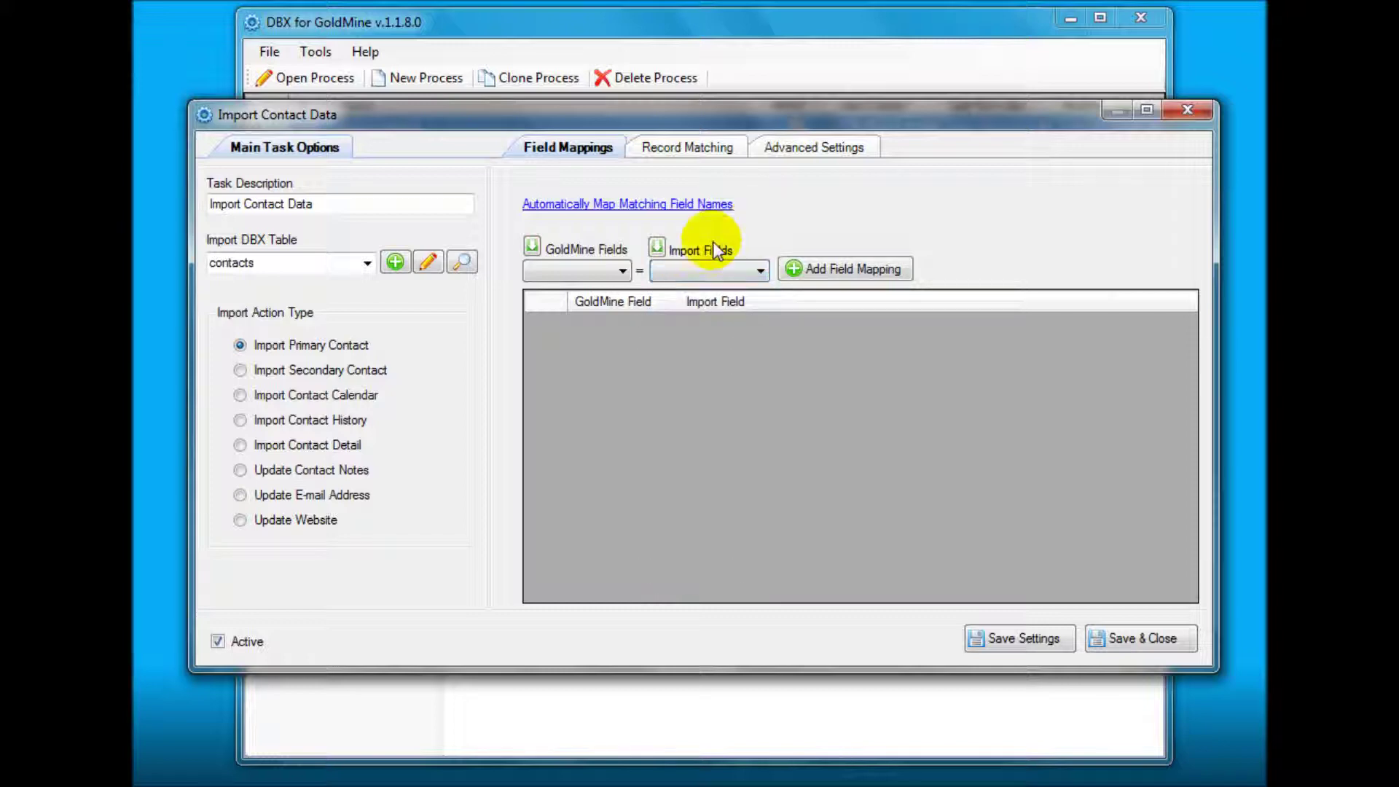
Add a field mapping from the GoldMine field Address1 to the import field Address1, accepting Address1 as the expression.
{"action": "left_click", "coordinate": [622, 271]}
{"action": "left_click", "coordinate": [561, 299]}
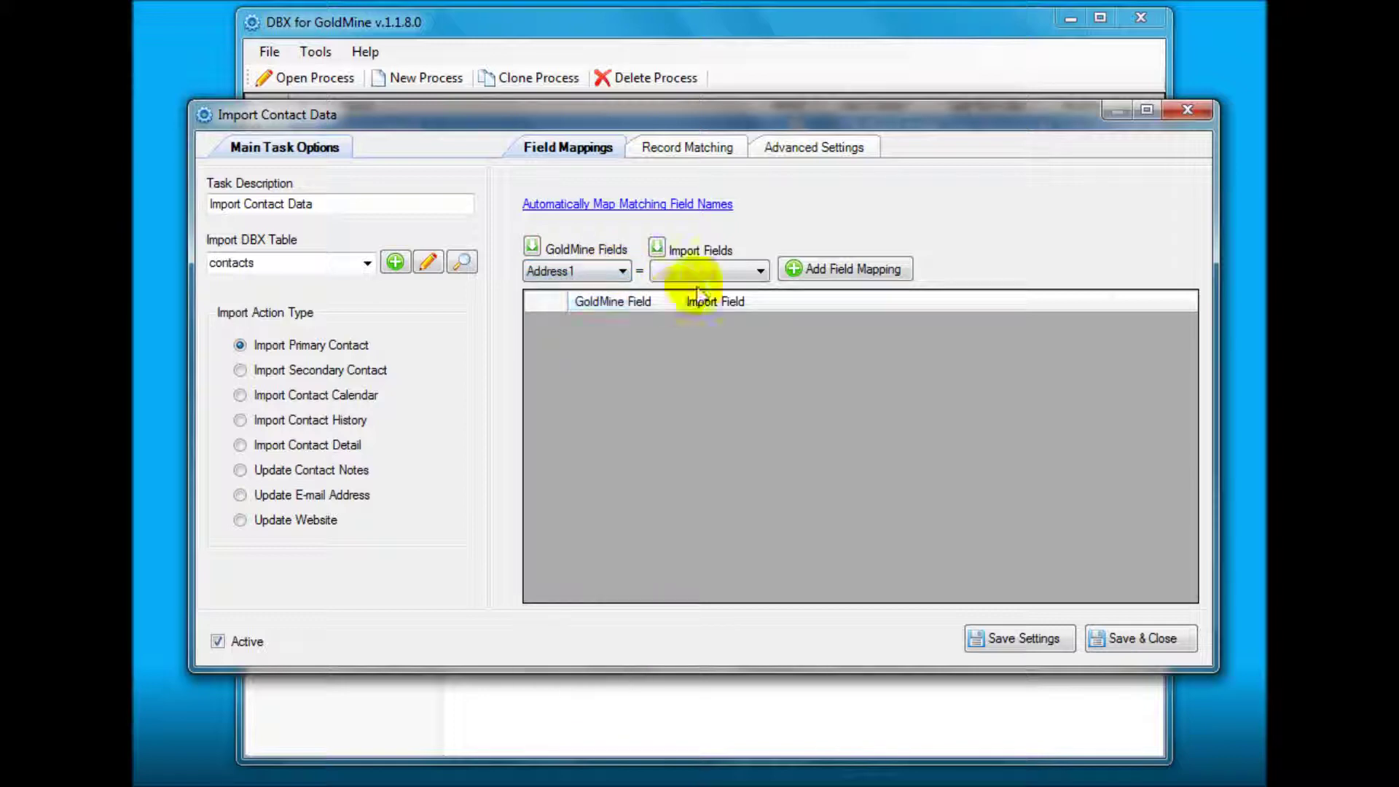
{"action": "left_click", "coordinate": [700, 273]}
{"action": "left_click", "coordinate": [719, 306]}
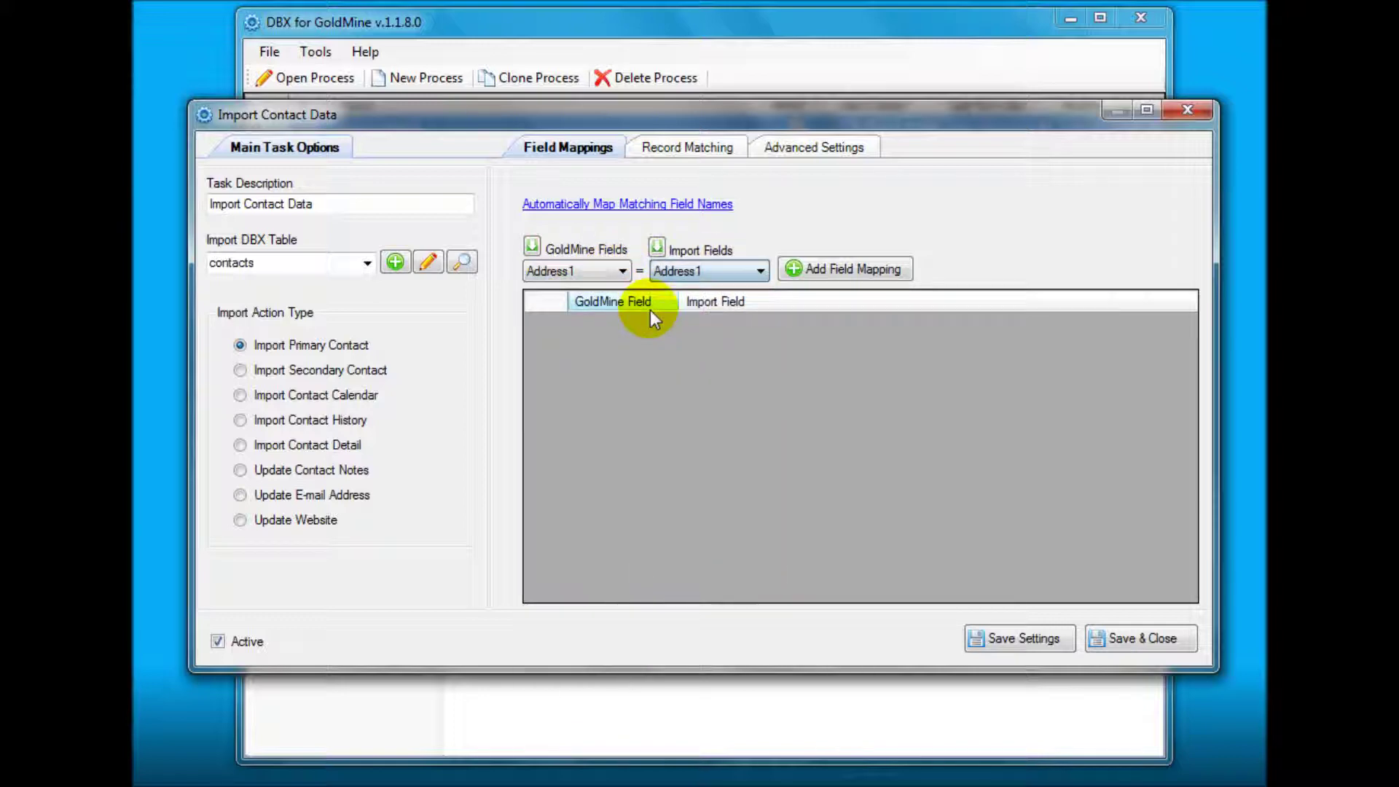
{"action": "left_click", "coordinate": [850, 268]}
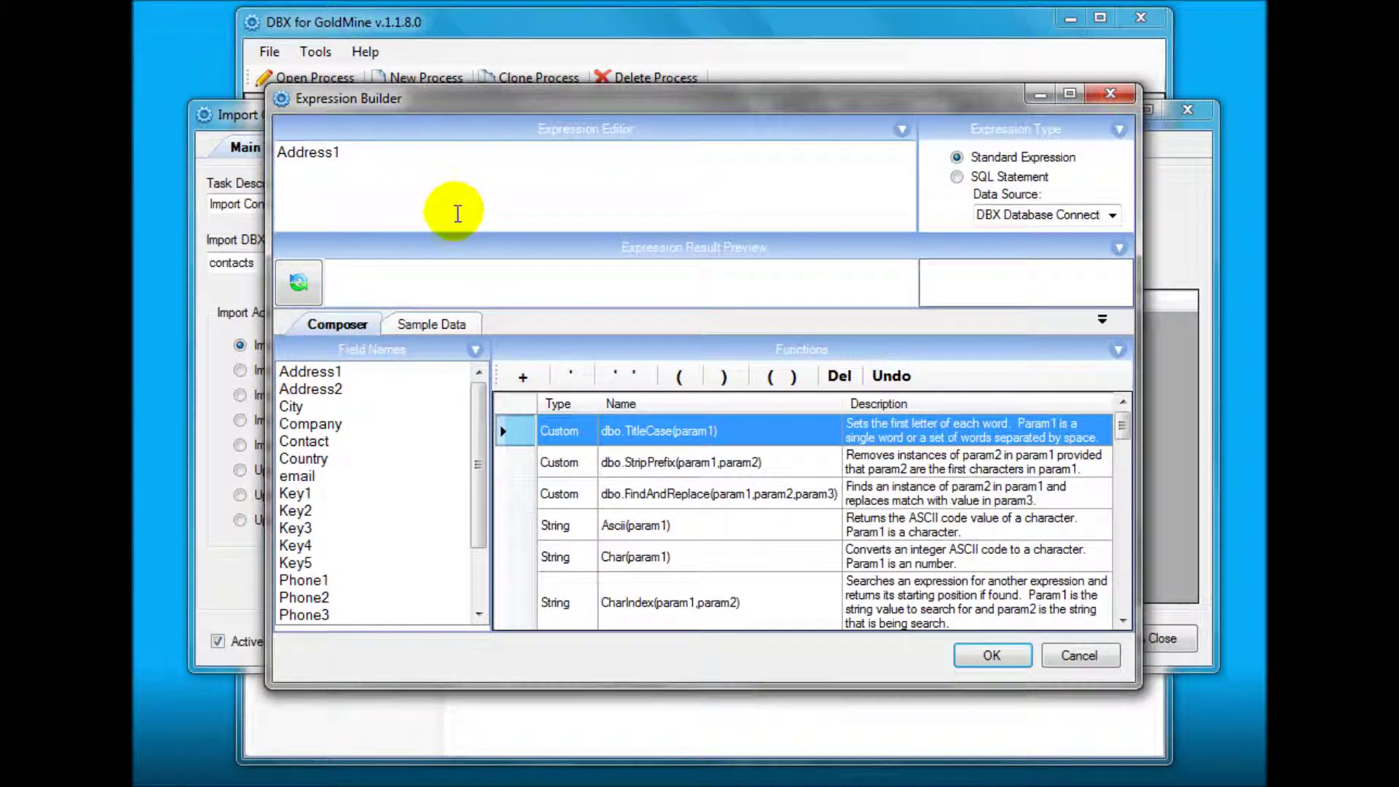
{"action": "double_click", "coordinate": [304, 152]}
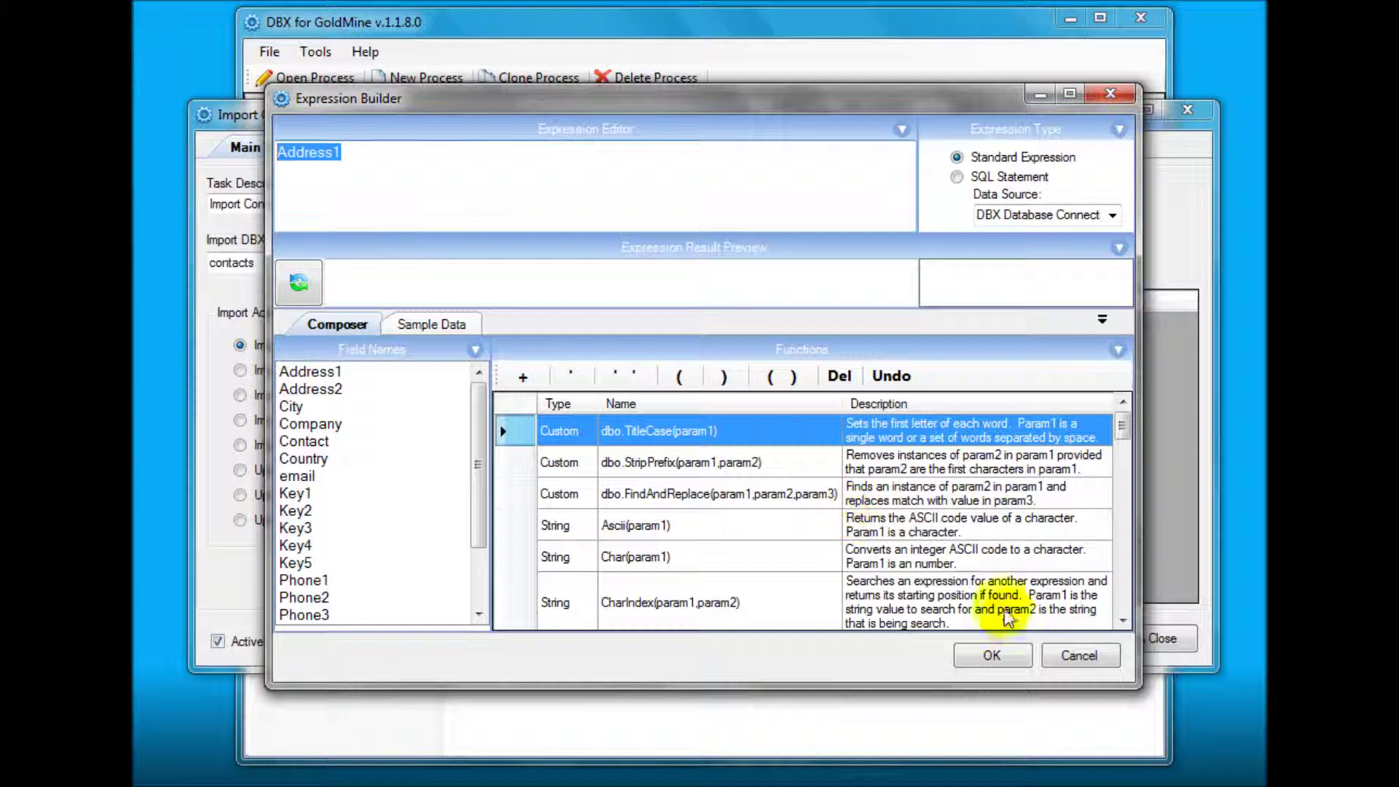
{"action": "left_click", "coordinate": [995, 656]}
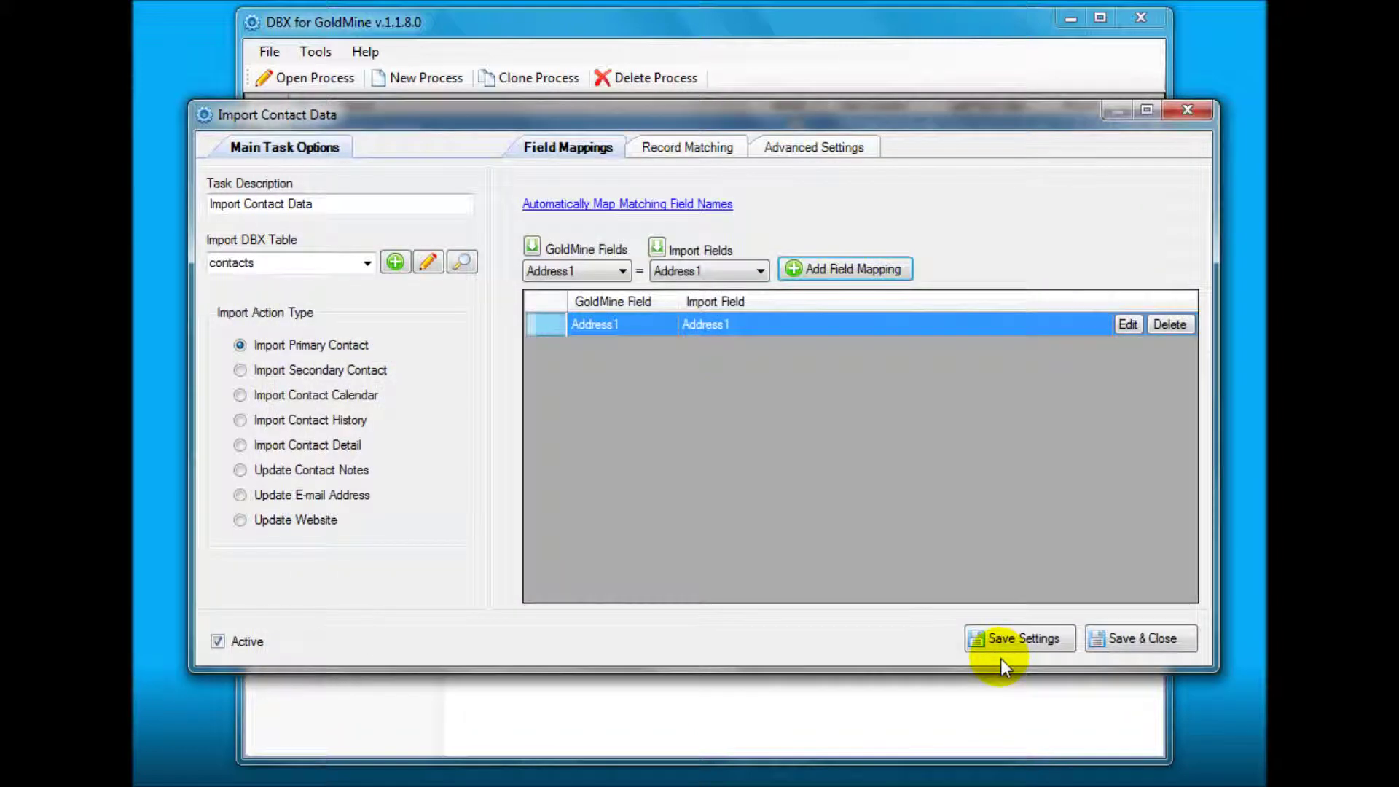
Add a field mapping from the GoldMine field Company to the import field Company, accepting Company as the expression.
{"action": "left_click", "coordinate": [615, 270]}
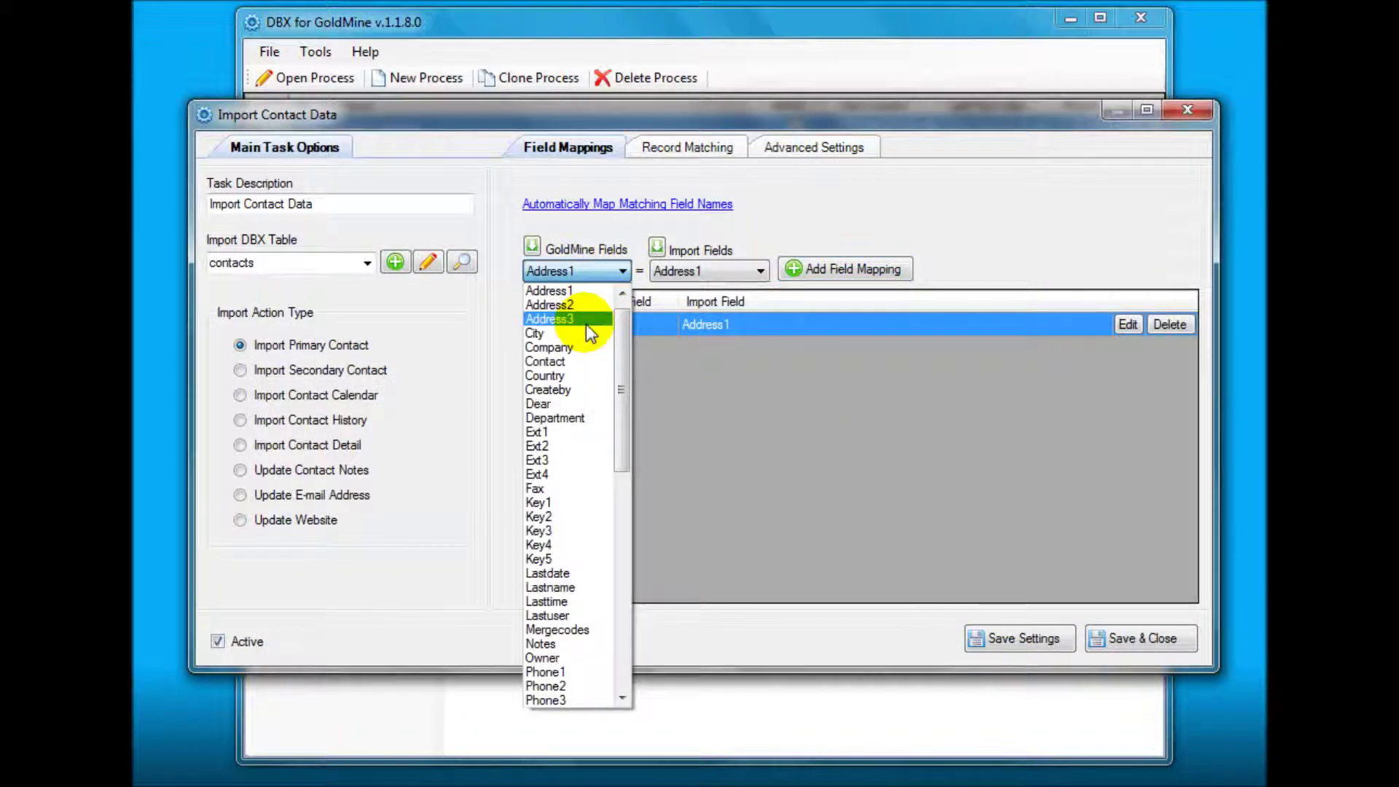
{"action": "left_click", "coordinate": [570, 347]}
{"action": "left_click", "coordinate": [725, 270]}
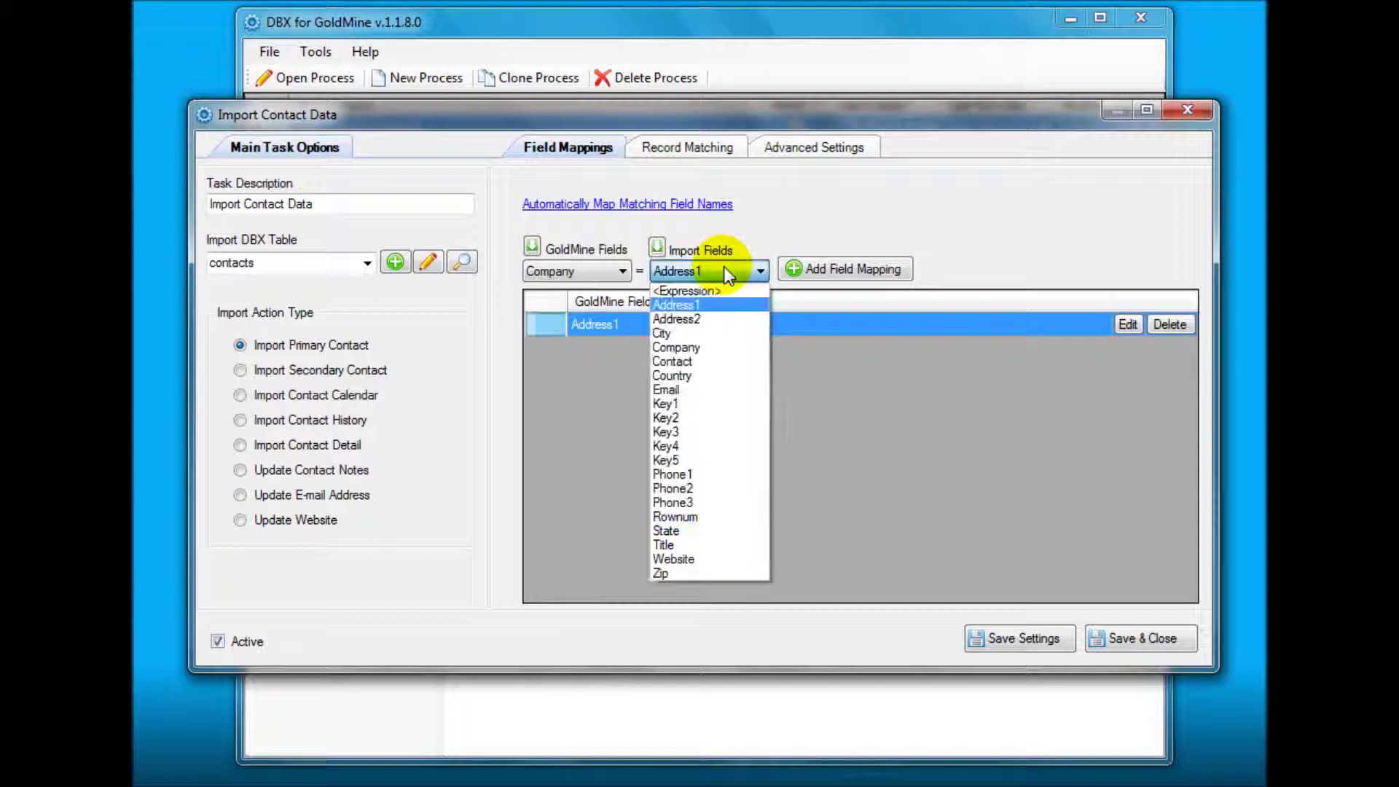
{"action": "left_click", "coordinate": [692, 347]}
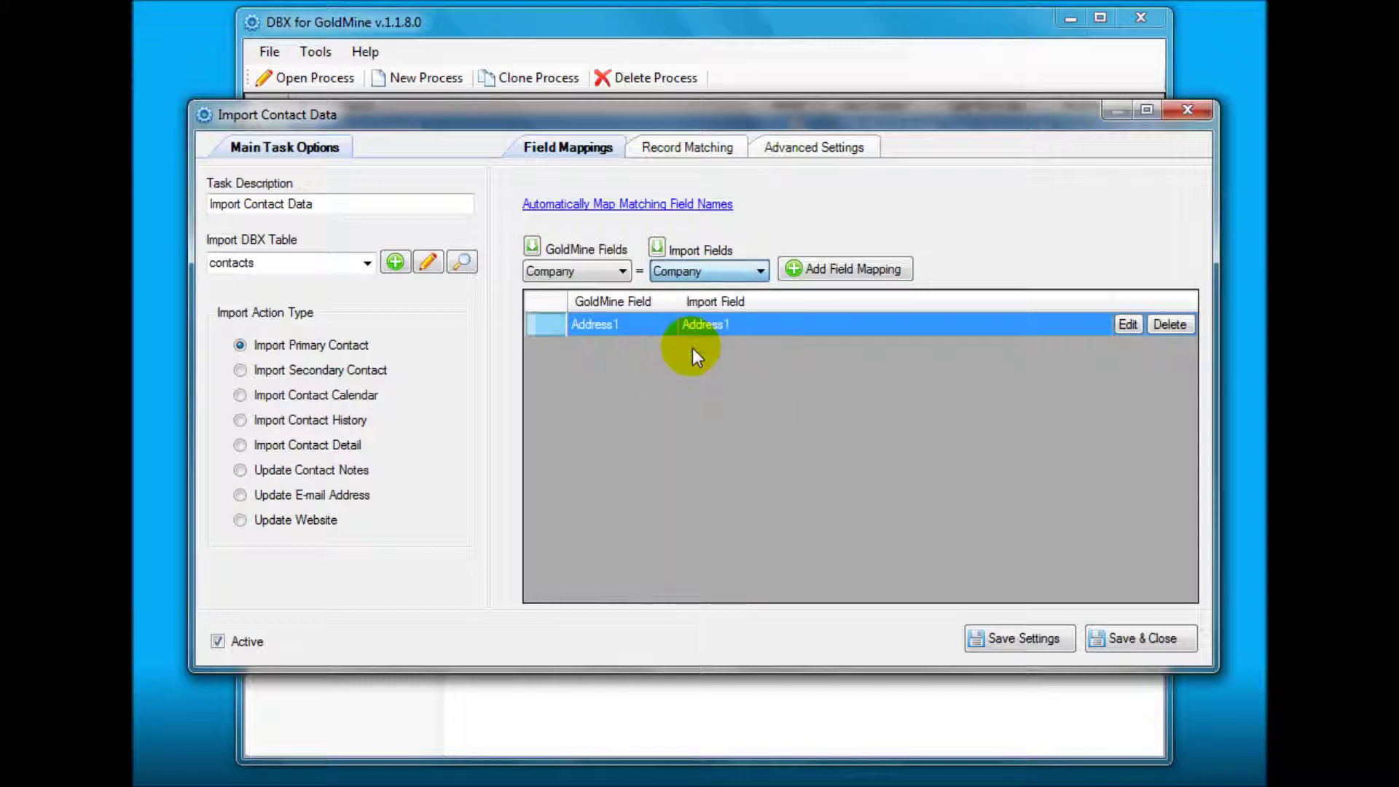
{"action": "left_click", "coordinate": [854, 269]}
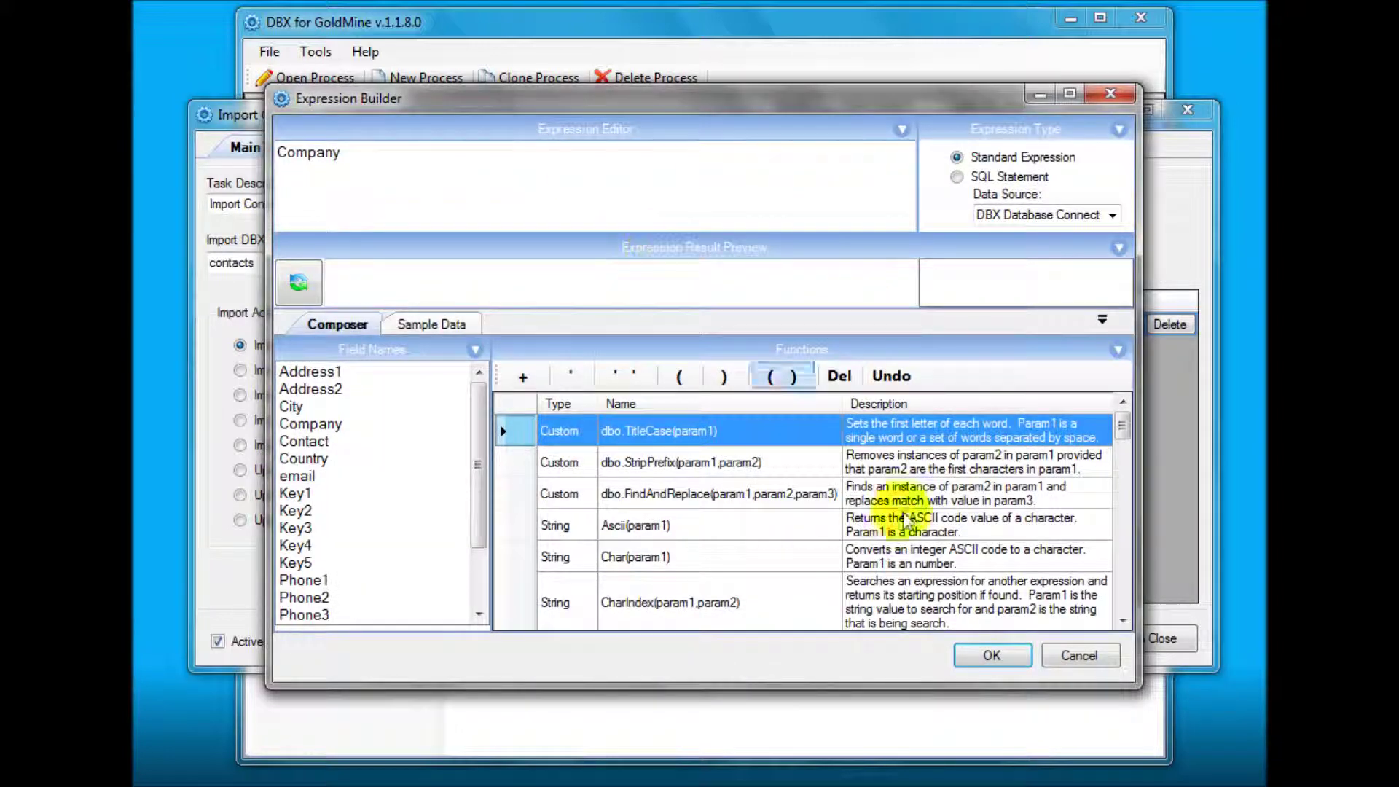
{"action": "left_click", "coordinate": [977, 654]}
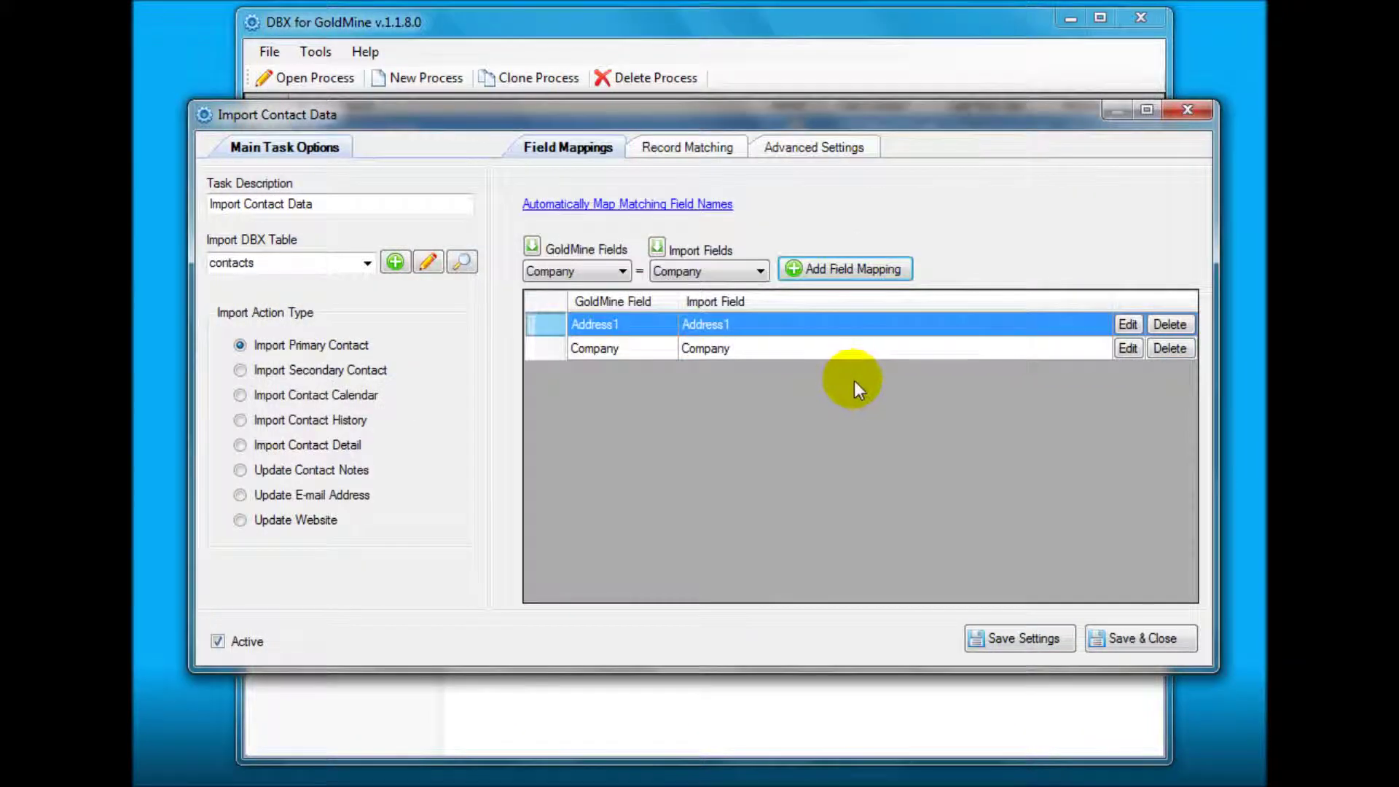
{"action": "left_click", "coordinate": [729, 274]}
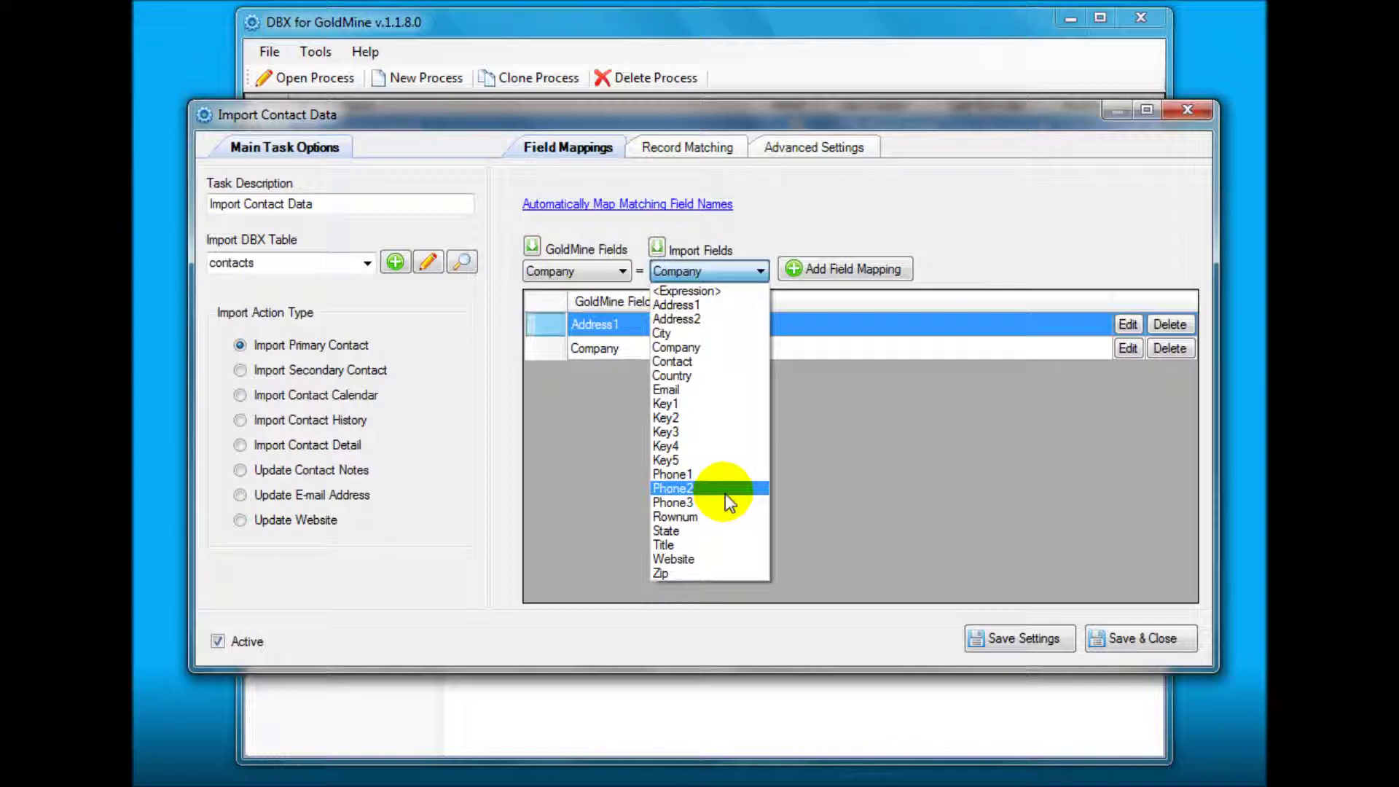
{"action": "left_click", "coordinate": [828, 230]}
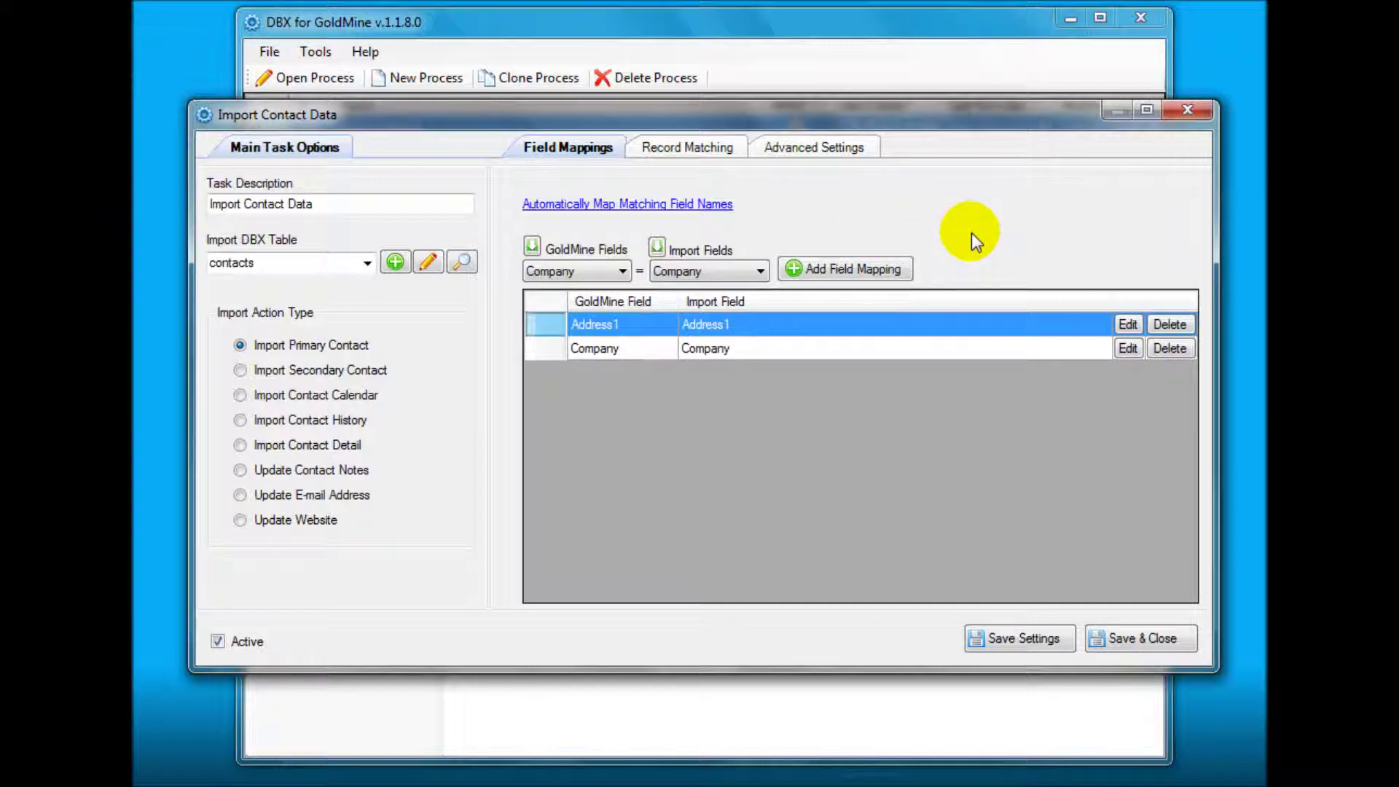
Delete the manually added Address1 and Company mappings and automatically map all matching field names.
{"action": "left_click", "coordinate": [1169, 325]}
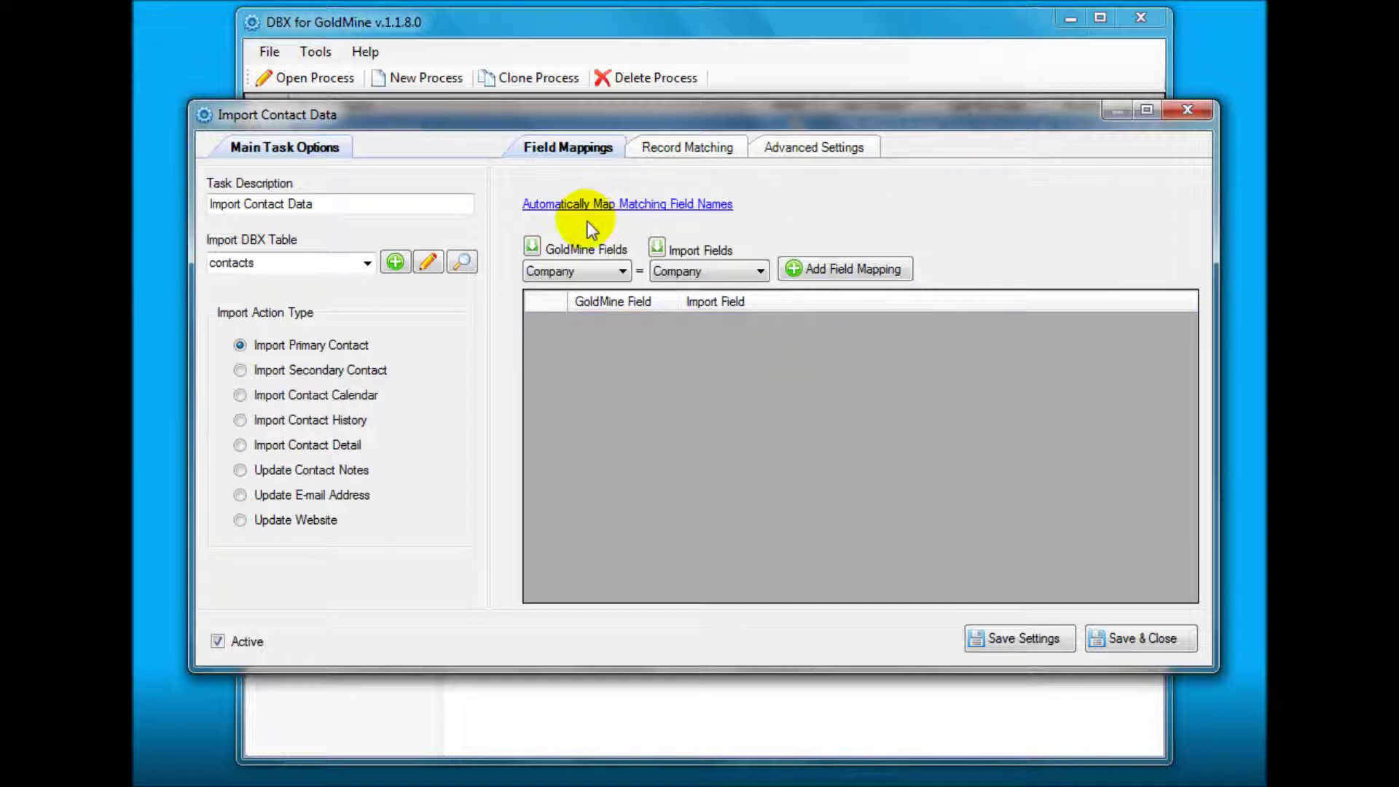
{"action": "left_click", "coordinate": [696, 209]}
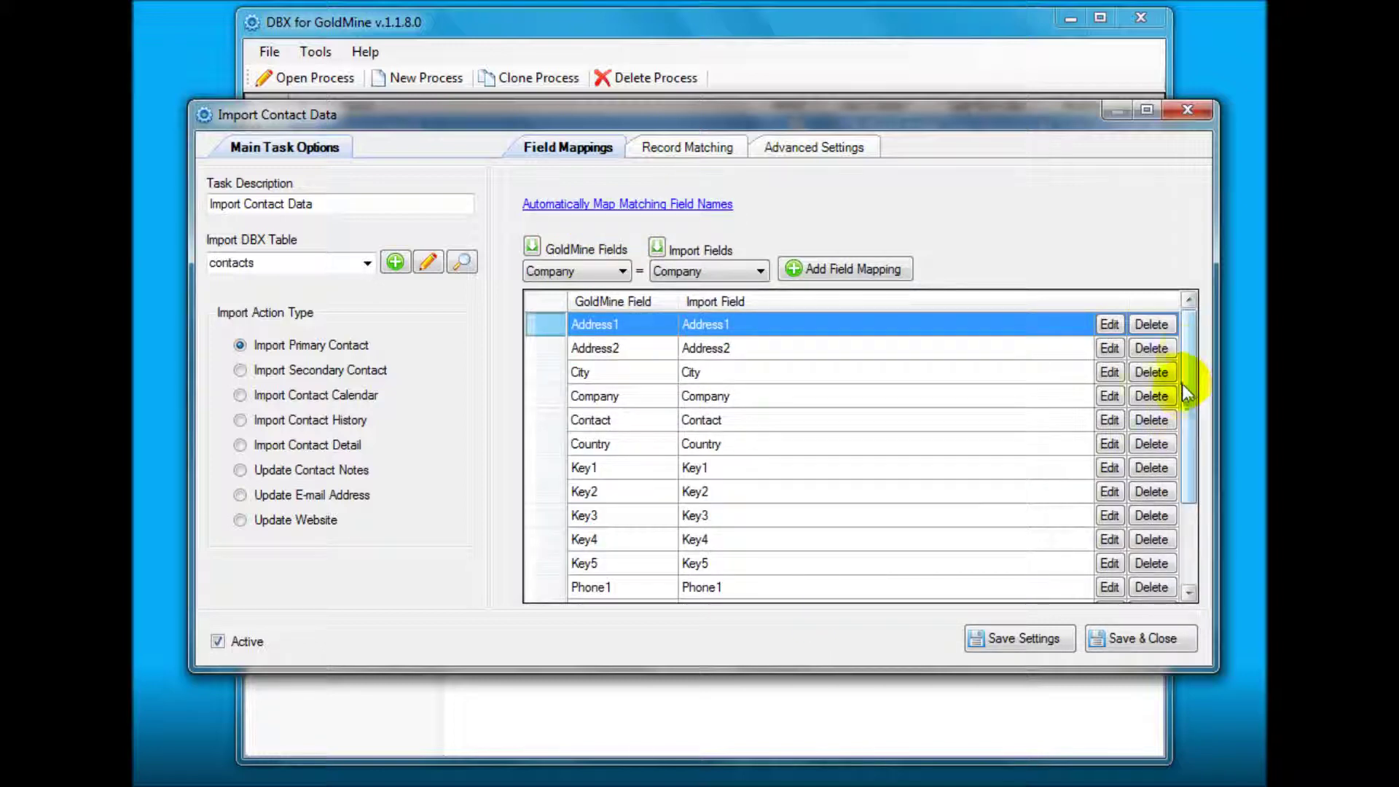
{"action": "mouse_move", "coordinate": [1190, 343]}
{"action": "left_mouse_down"}
{"action": "mouse_move", "coordinate": [1206, 462]}
{"action": "mouse_move", "coordinate": [1201, 335]}
{"action": "left_mouse_up"}
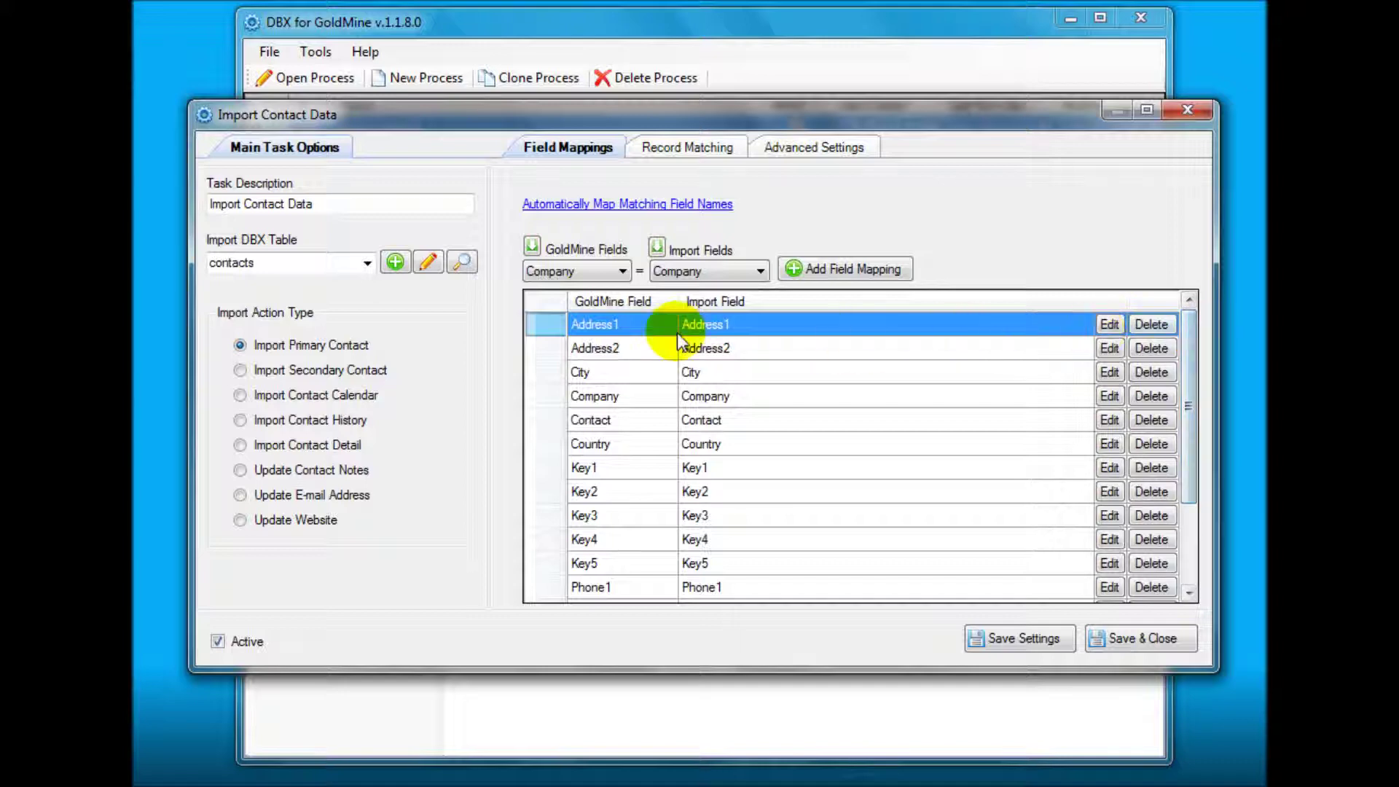
Add a field mapping from the GoldMine field Primaryemail() to the import field Email, accepting Email as the expression.
{"action": "left_click", "coordinate": [757, 273]}
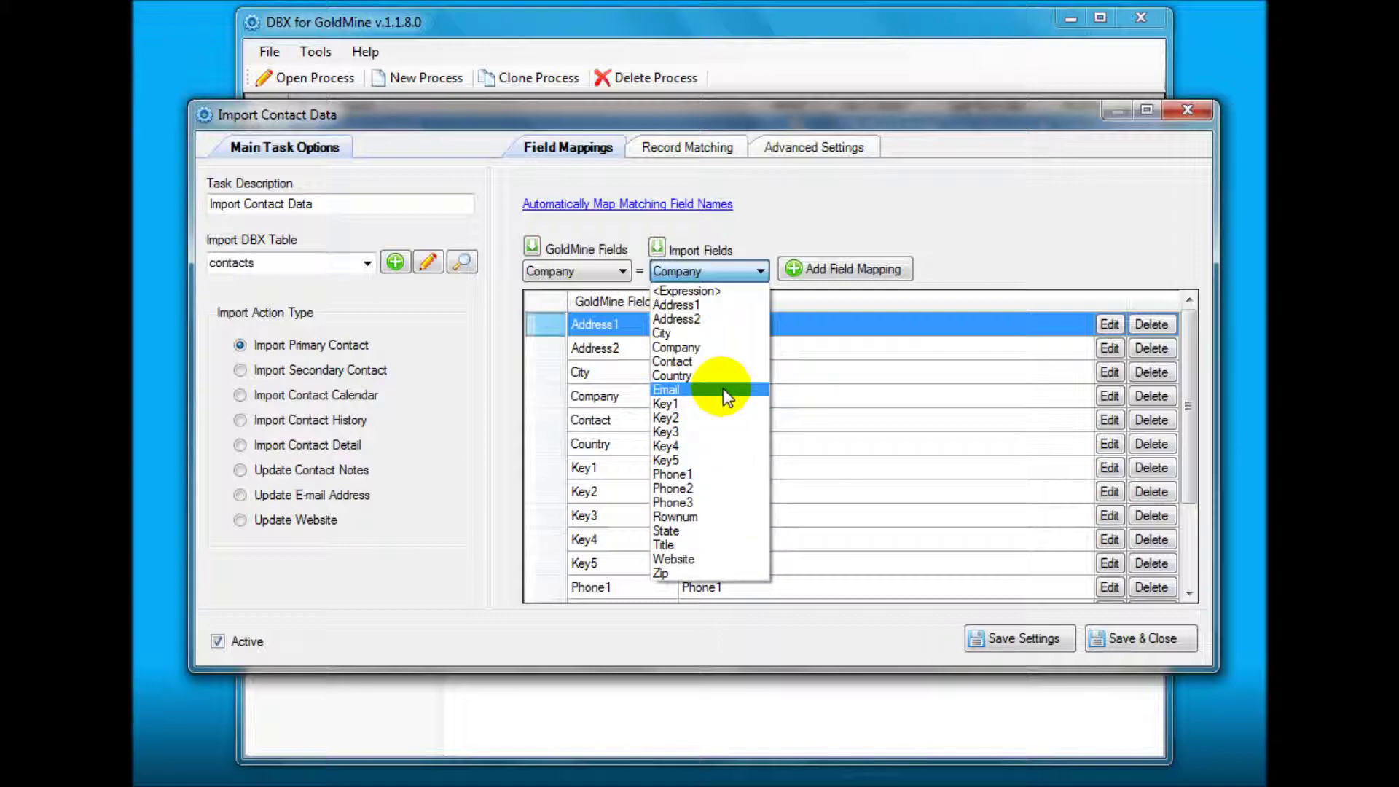
{"action": "left_click", "coordinate": [796, 223]}
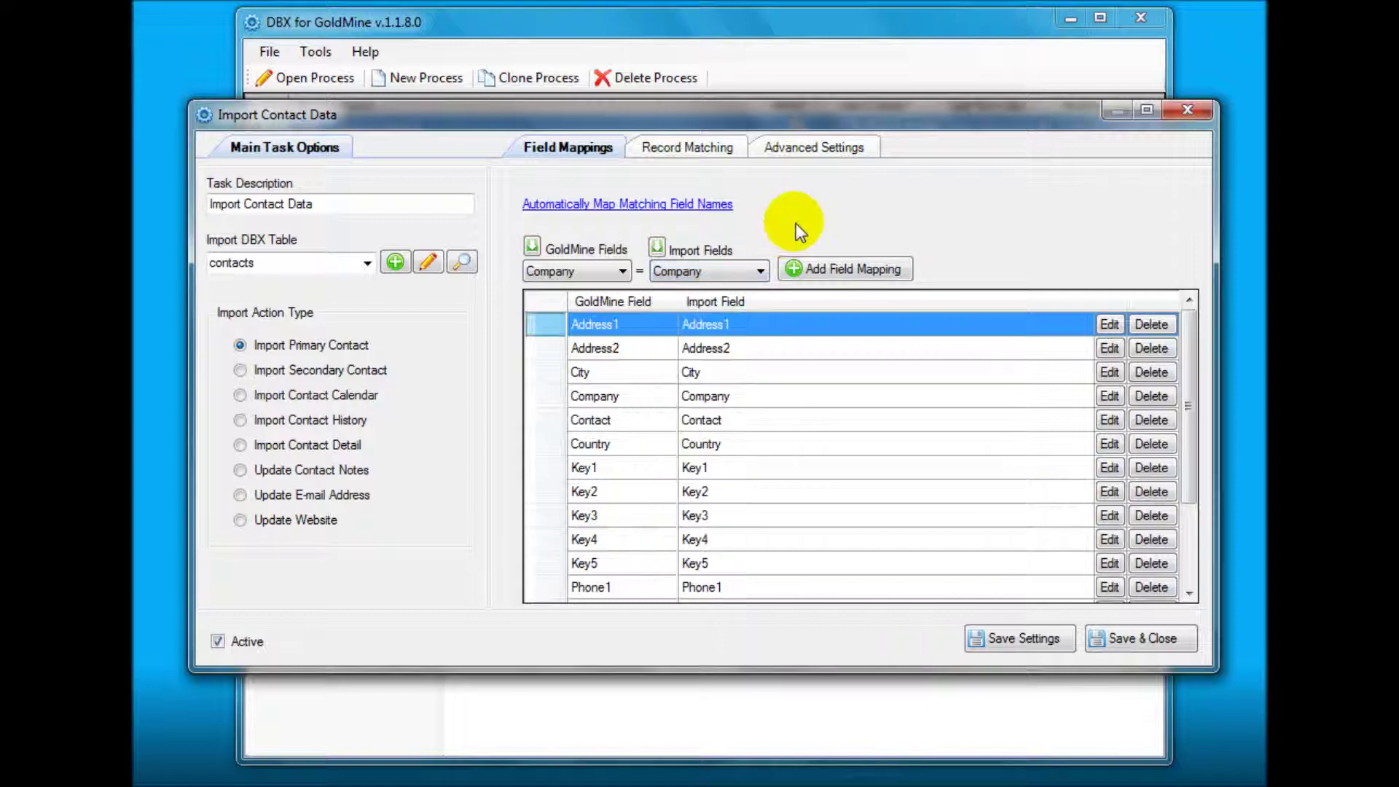
{"action": "left_click", "coordinate": [623, 271]}
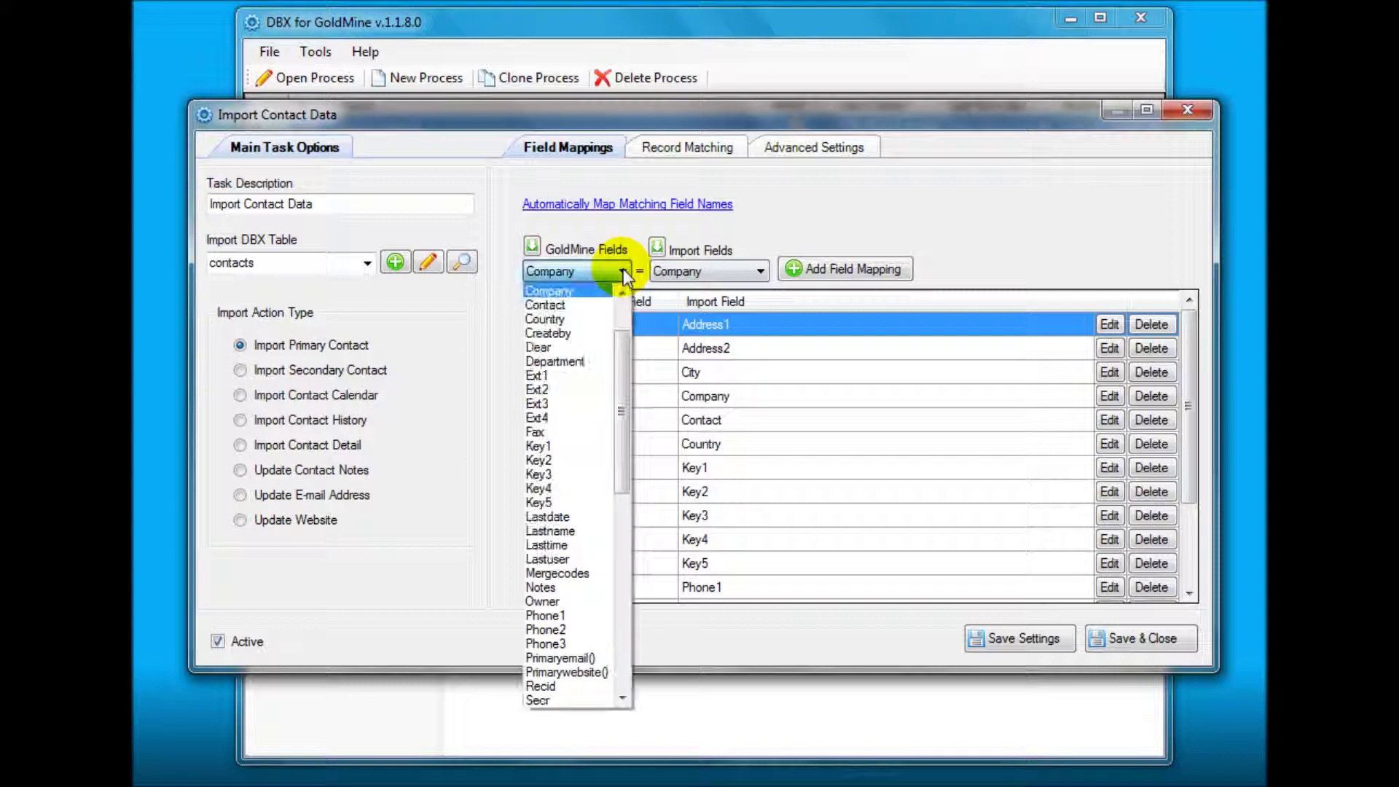
{"action": "left_click_drag", "start_coordinate": [624, 375], "coordinate": [632, 432]}
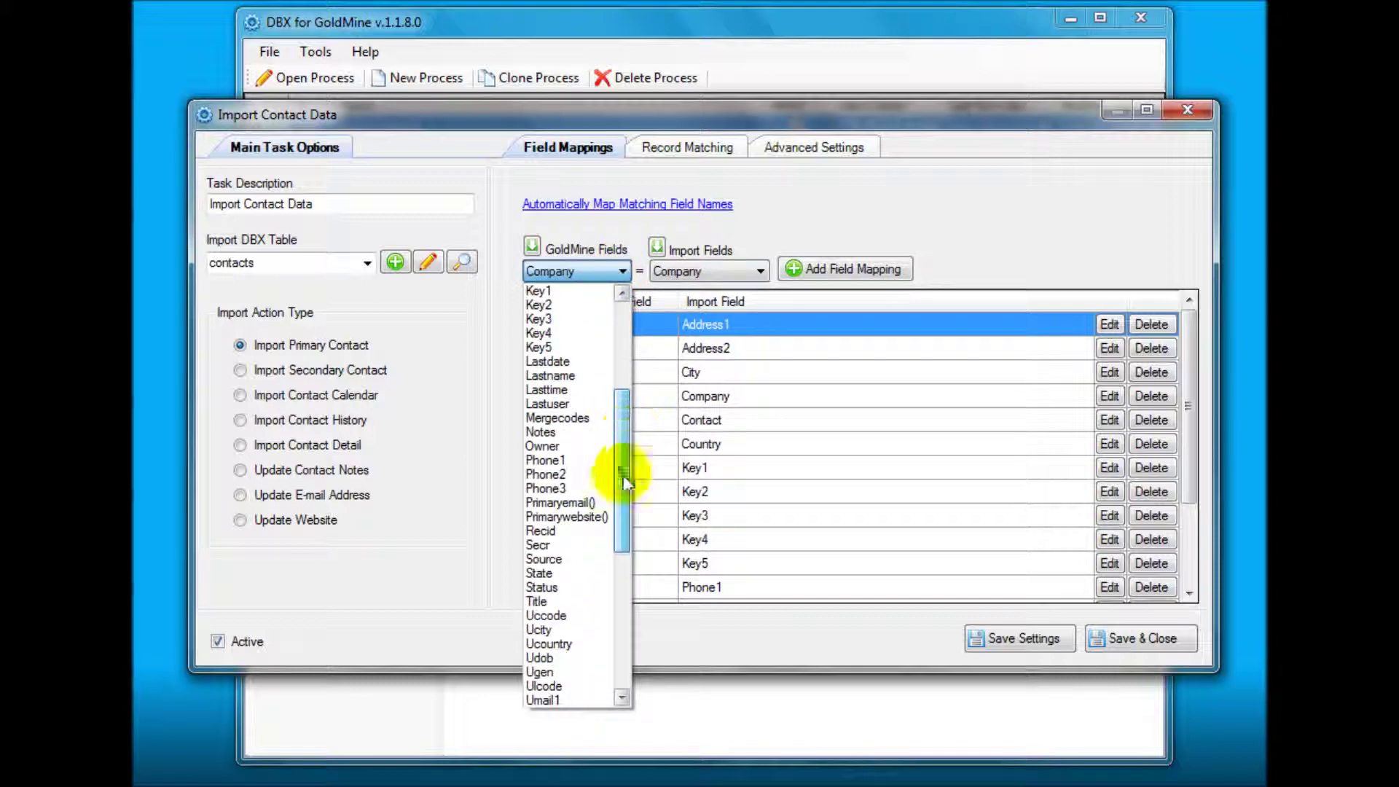
{"action": "left_click", "coordinate": [587, 502]}
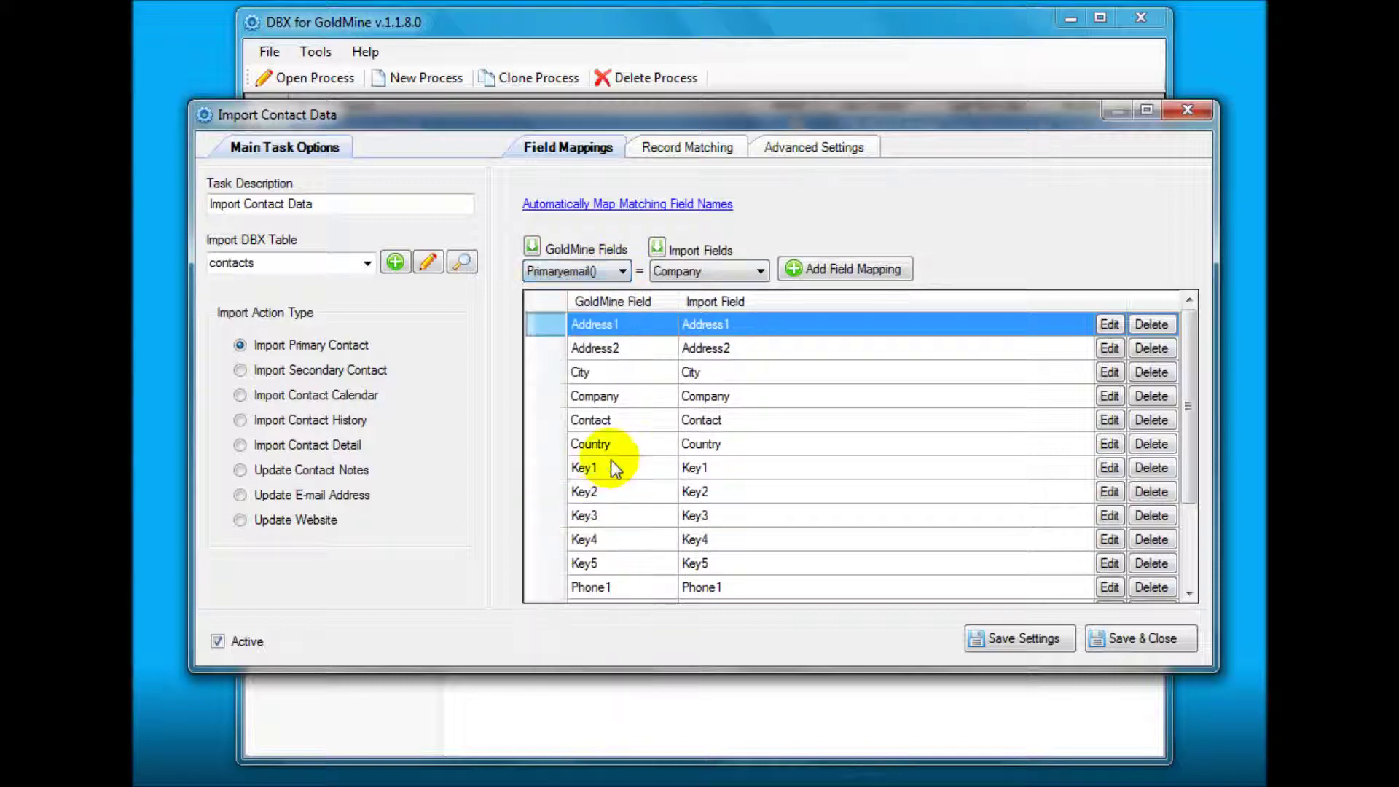
{"action": "left_click", "coordinate": [715, 278]}
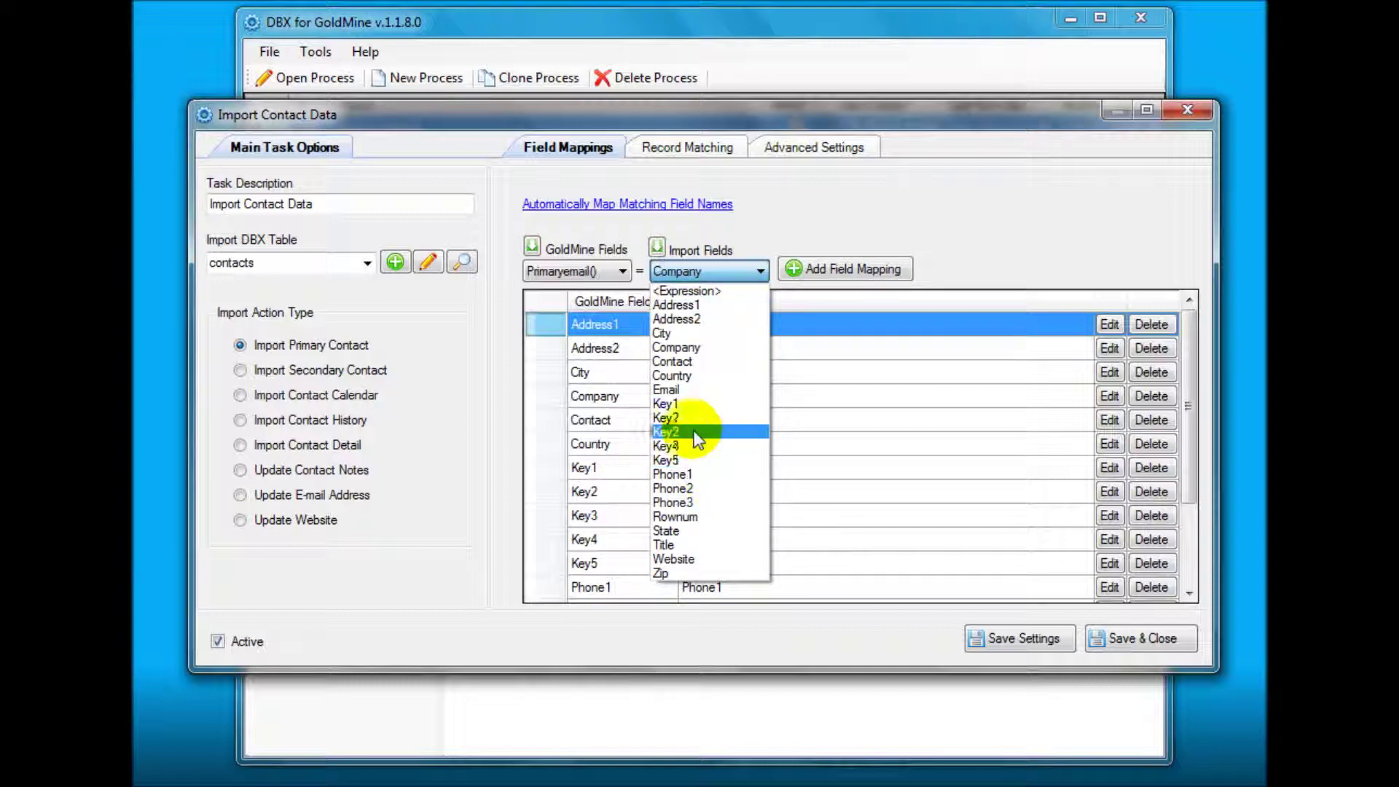
{"action": "left_click", "coordinate": [687, 389]}
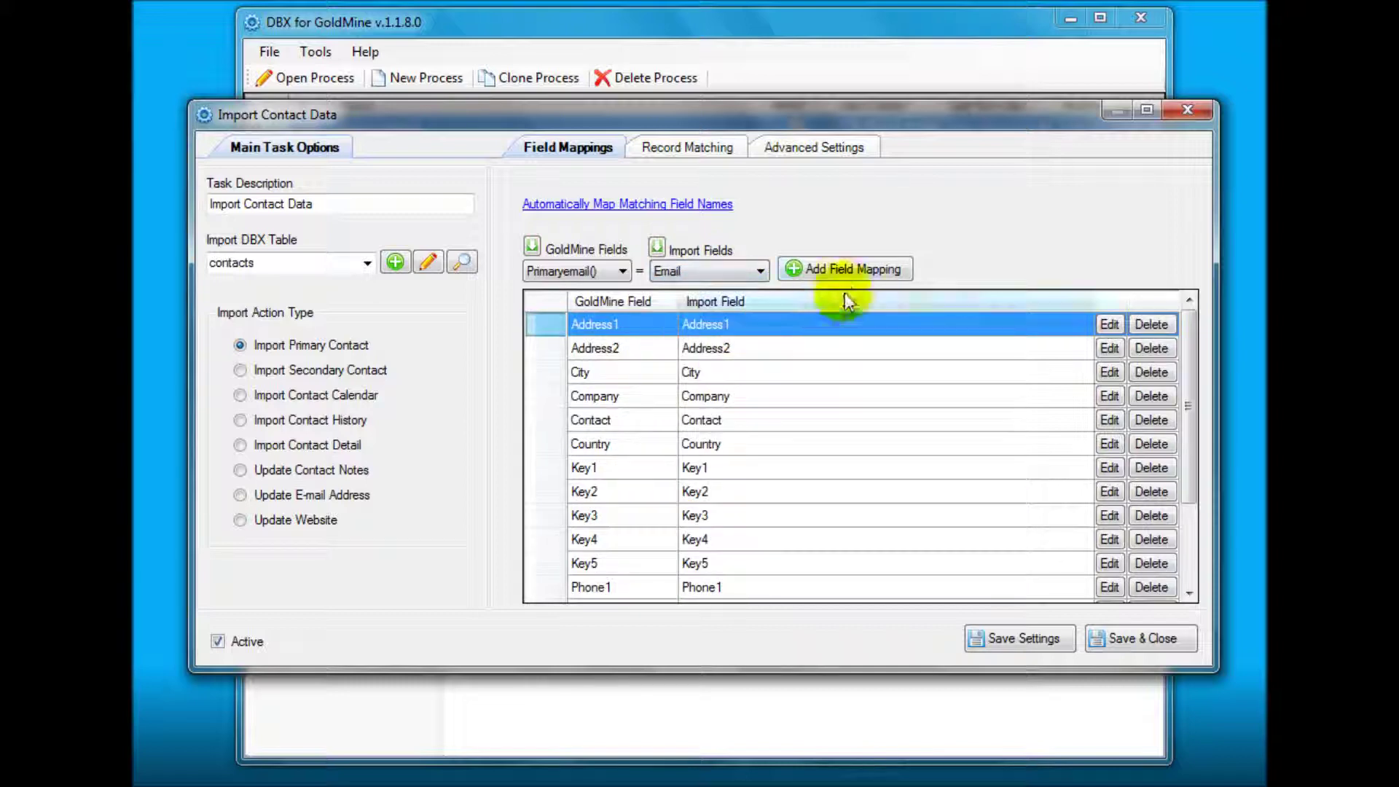
{"action": "left_click", "coordinate": [869, 270]}
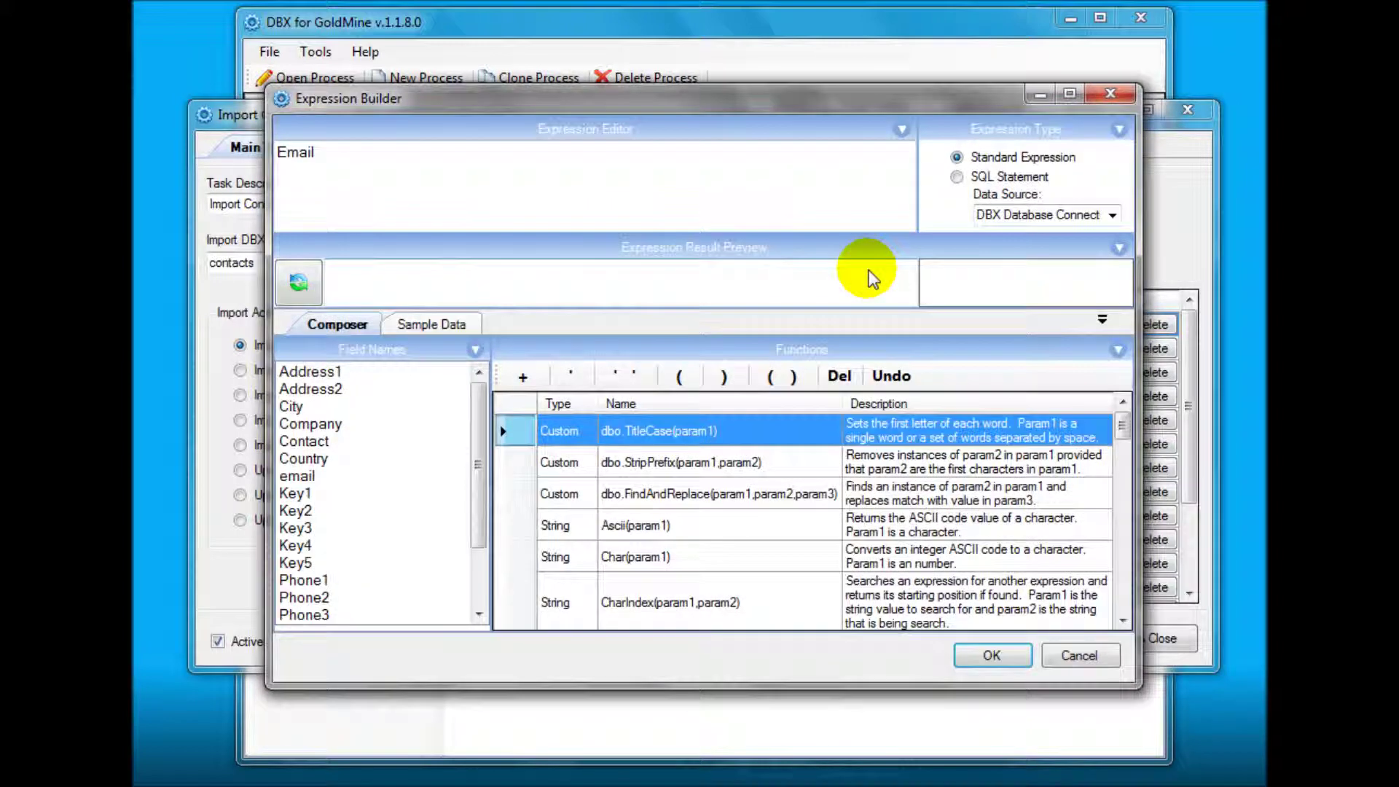
{"action": "left_click", "coordinate": [962, 654]}
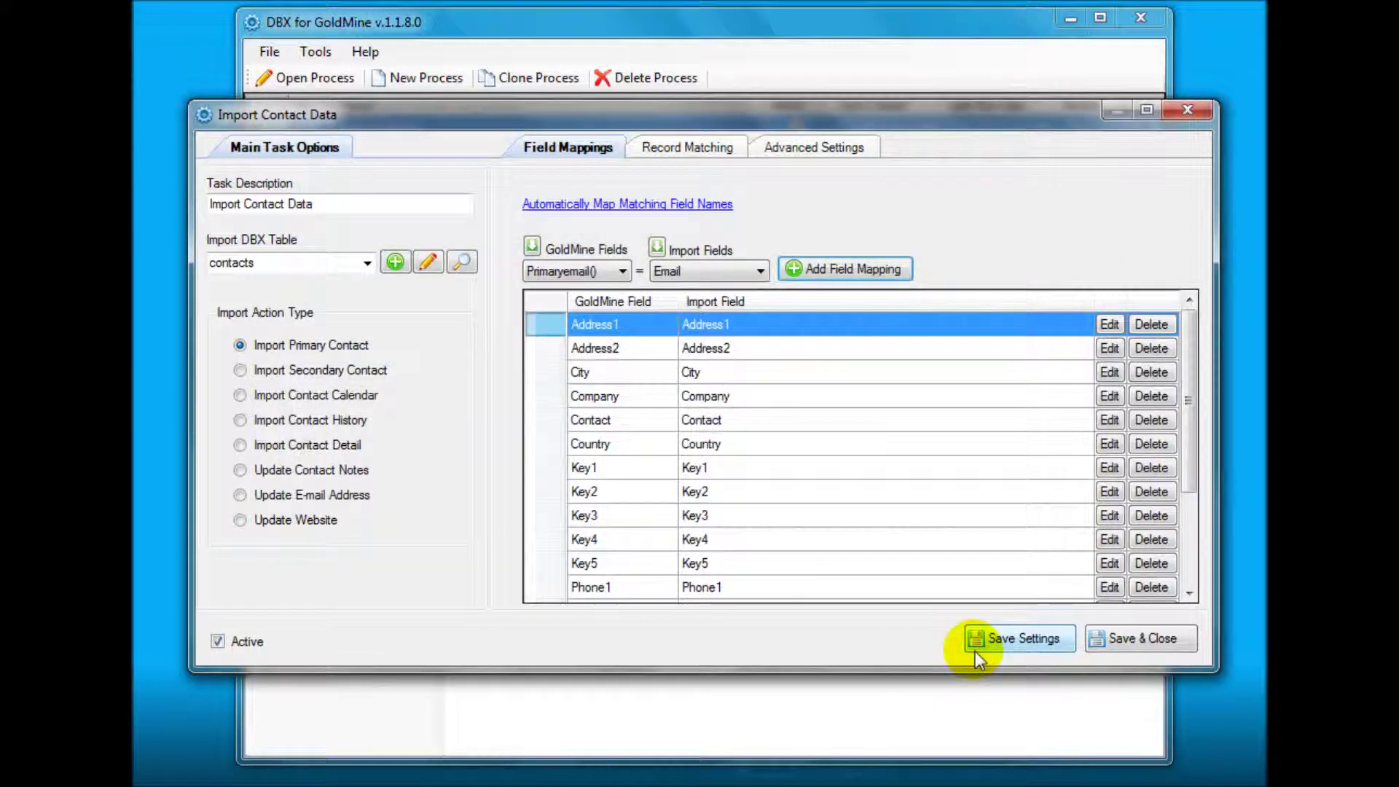
{"action": "left_click_drag", "start_coordinate": [1188, 435], "coordinate": [1190, 522]}
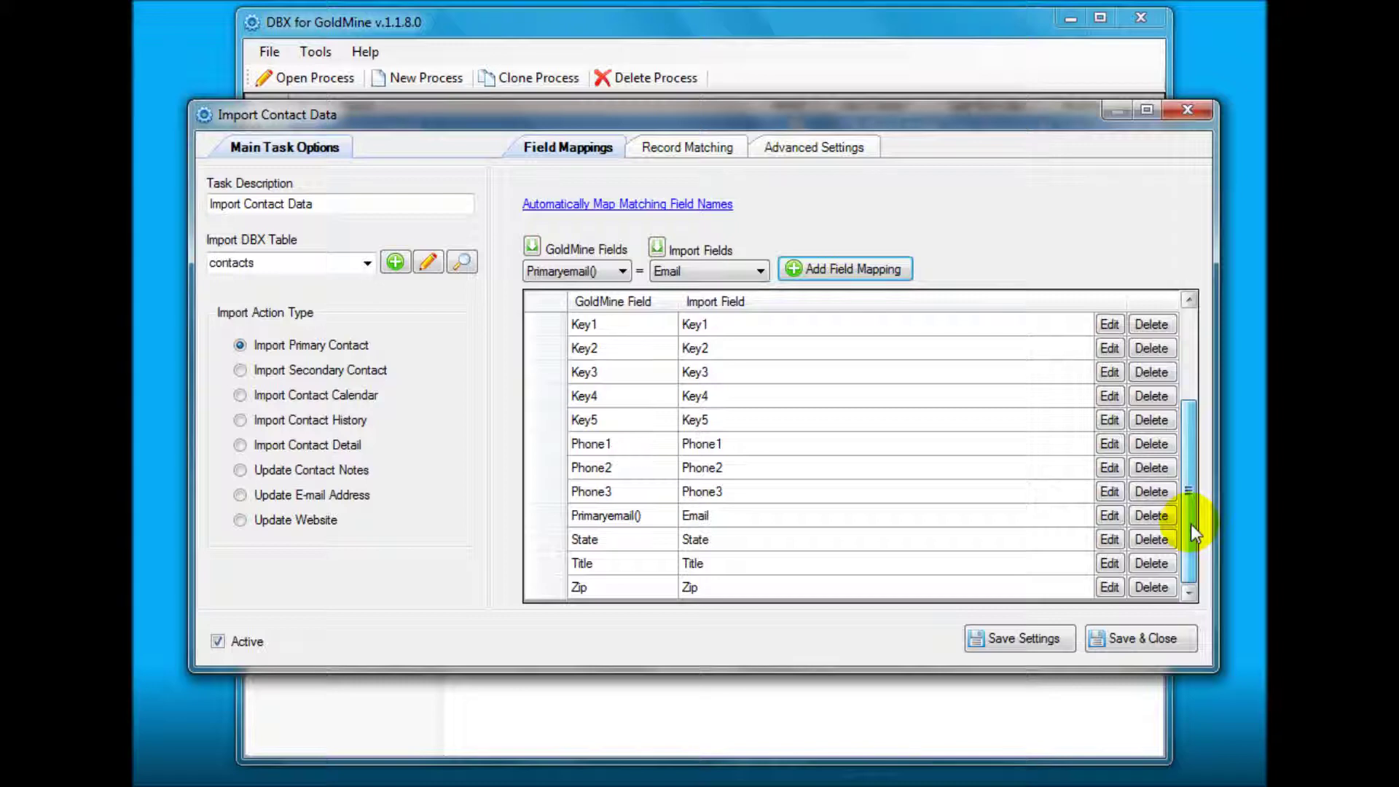
{"action": "left_click", "coordinate": [647, 517]}
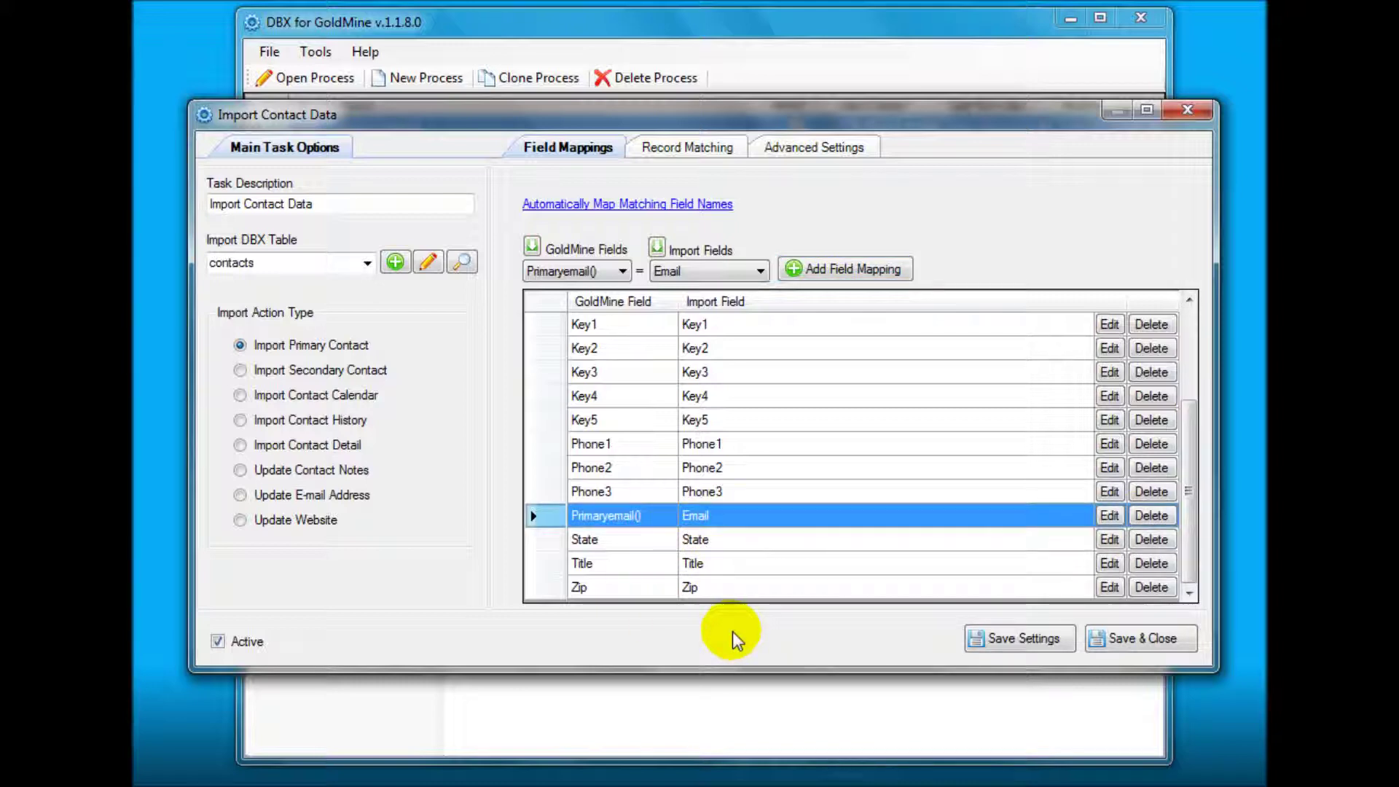
Map the GoldMine field Primarywebsite() to the import field Website, accepting Website as the expression, and save and close the import task.
{"action": "left_click", "coordinate": [615, 270]}
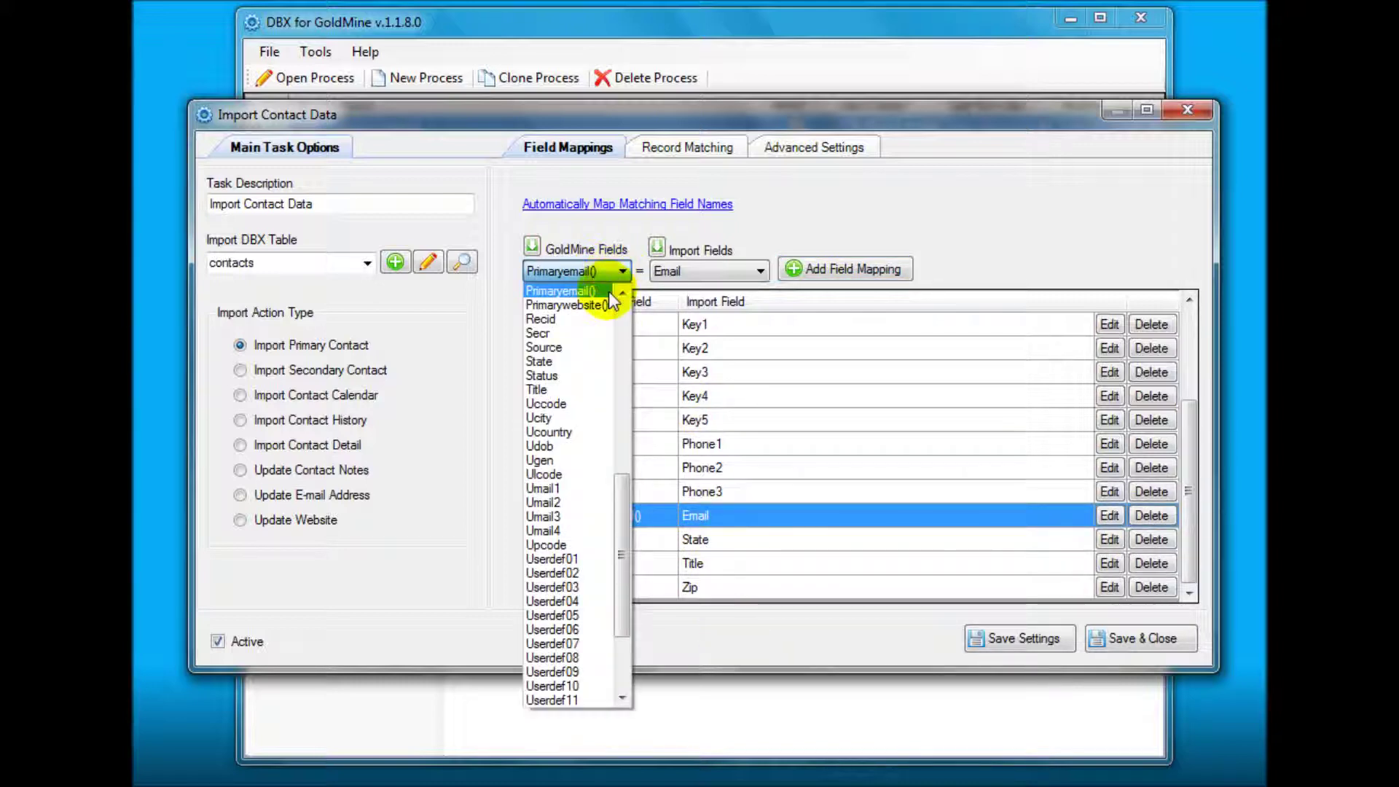
{"action": "left_click", "coordinate": [594, 312]}
{"action": "left_click", "coordinate": [698, 269]}
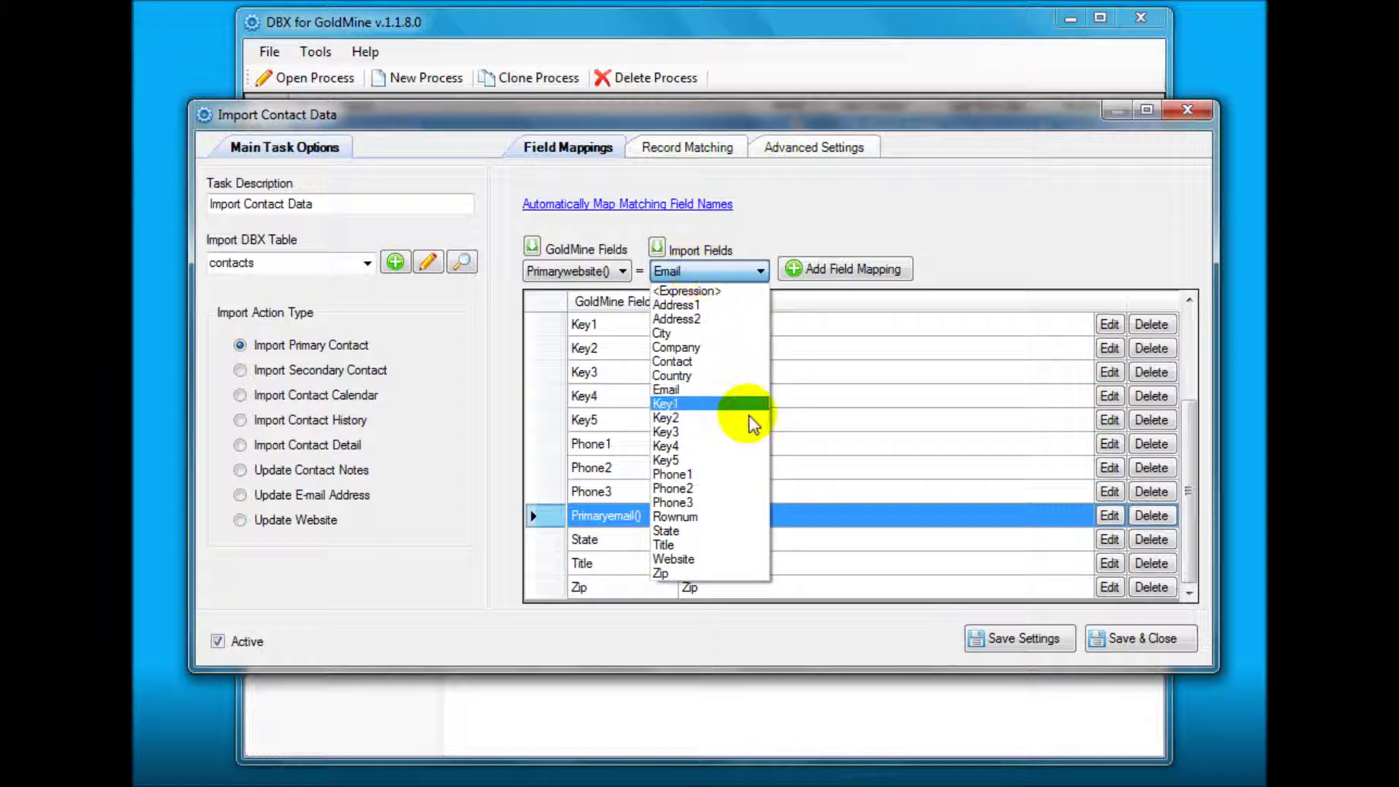
{"action": "left_click", "coordinate": [712, 558]}
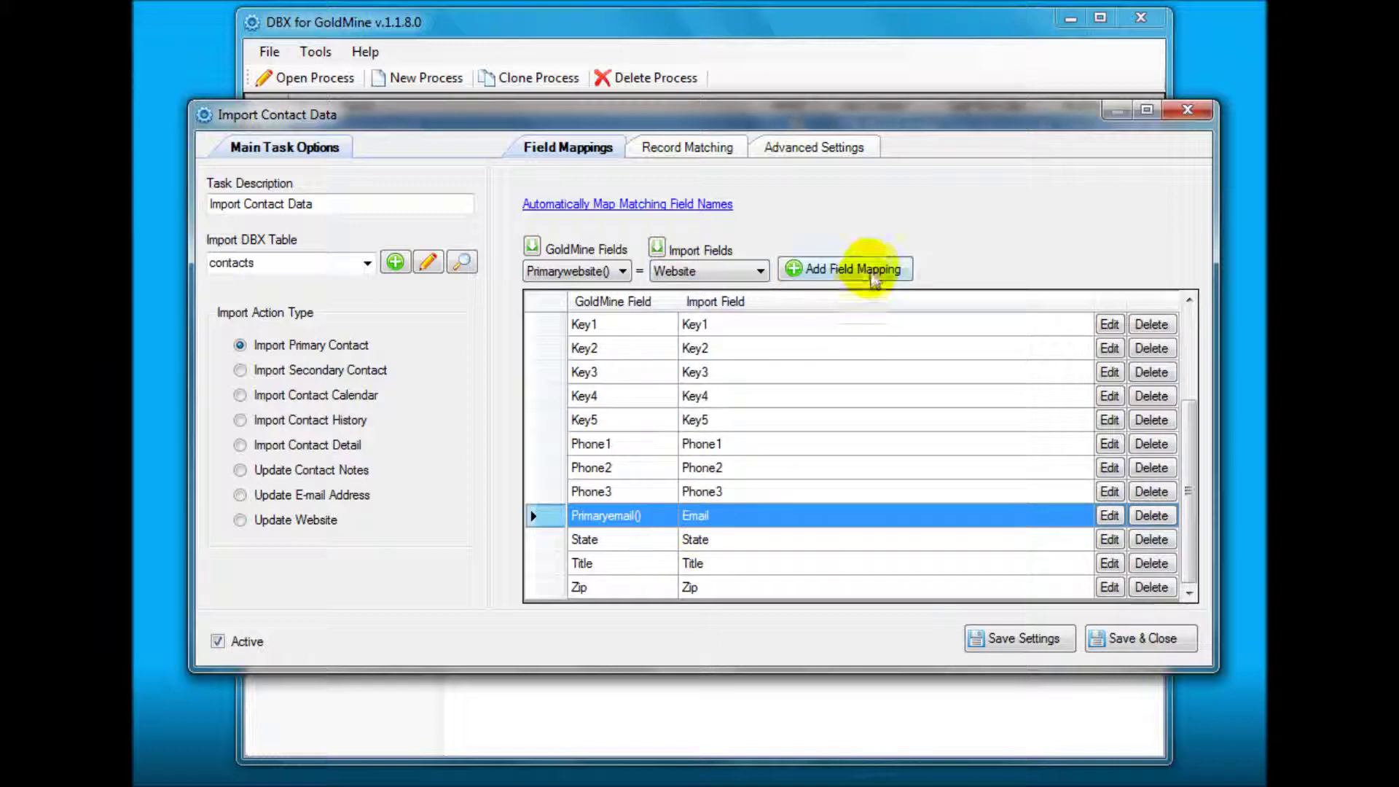
{"action": "left_click", "coordinate": [875, 275]}
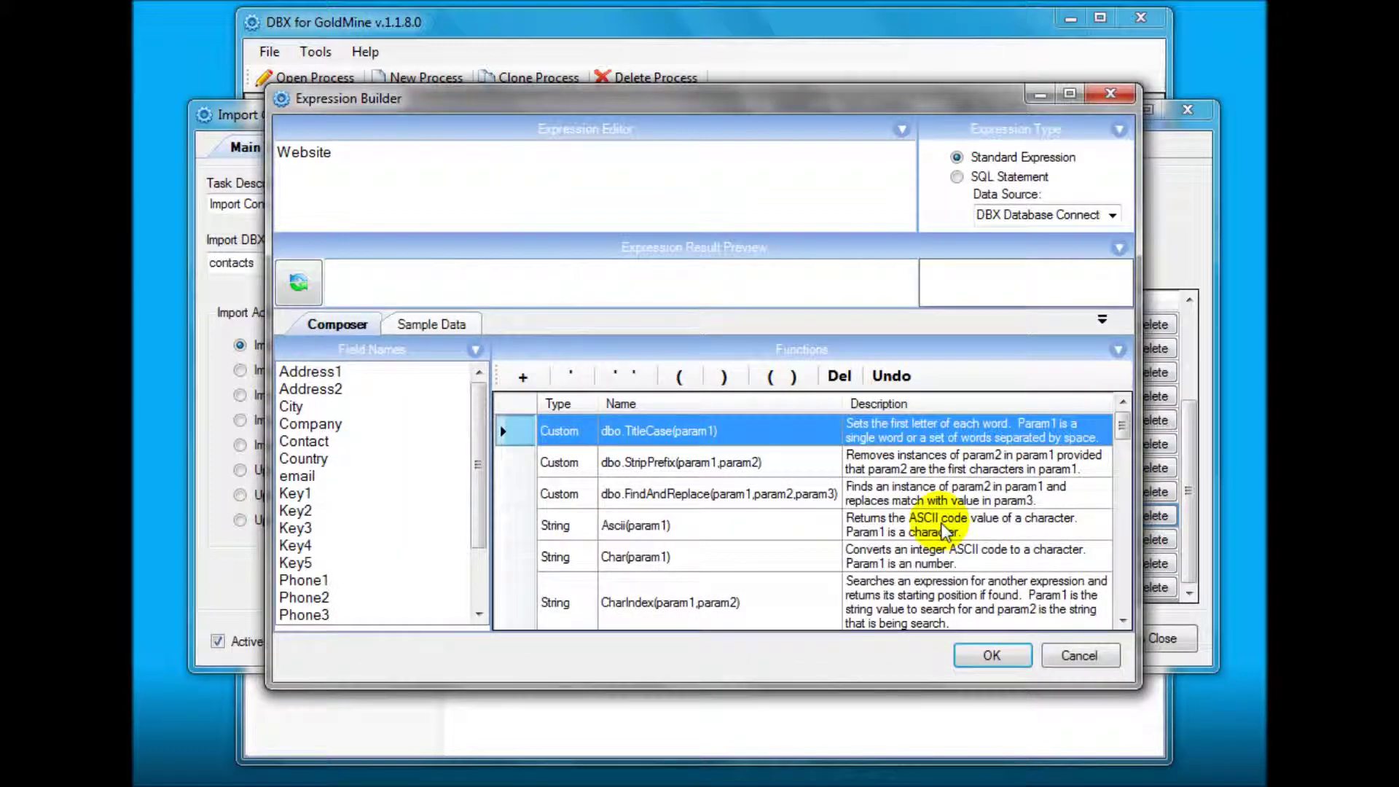
{"action": "left_click", "coordinate": [988, 656]}
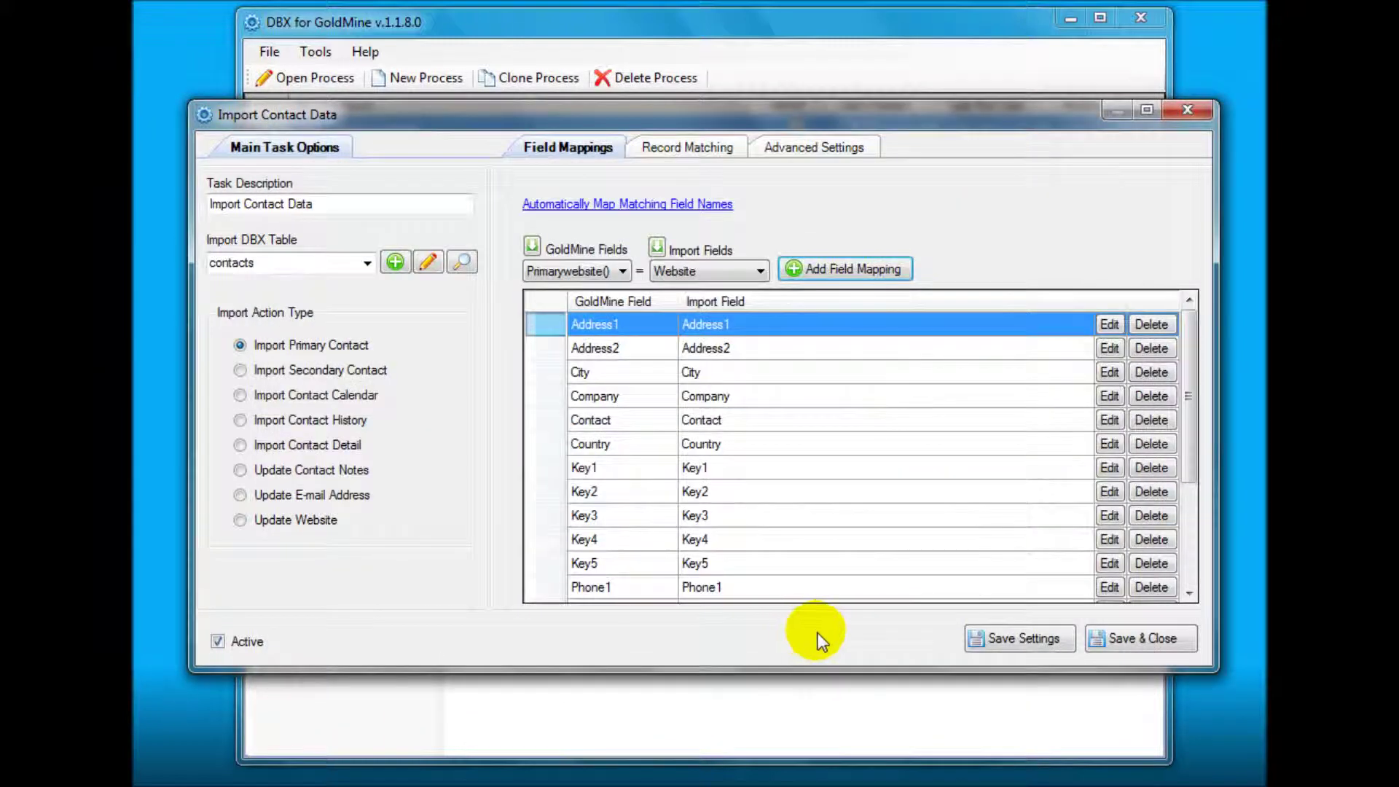
{"action": "left_click_drag", "start_coordinate": [1187, 397], "coordinate": [1219, 362]}
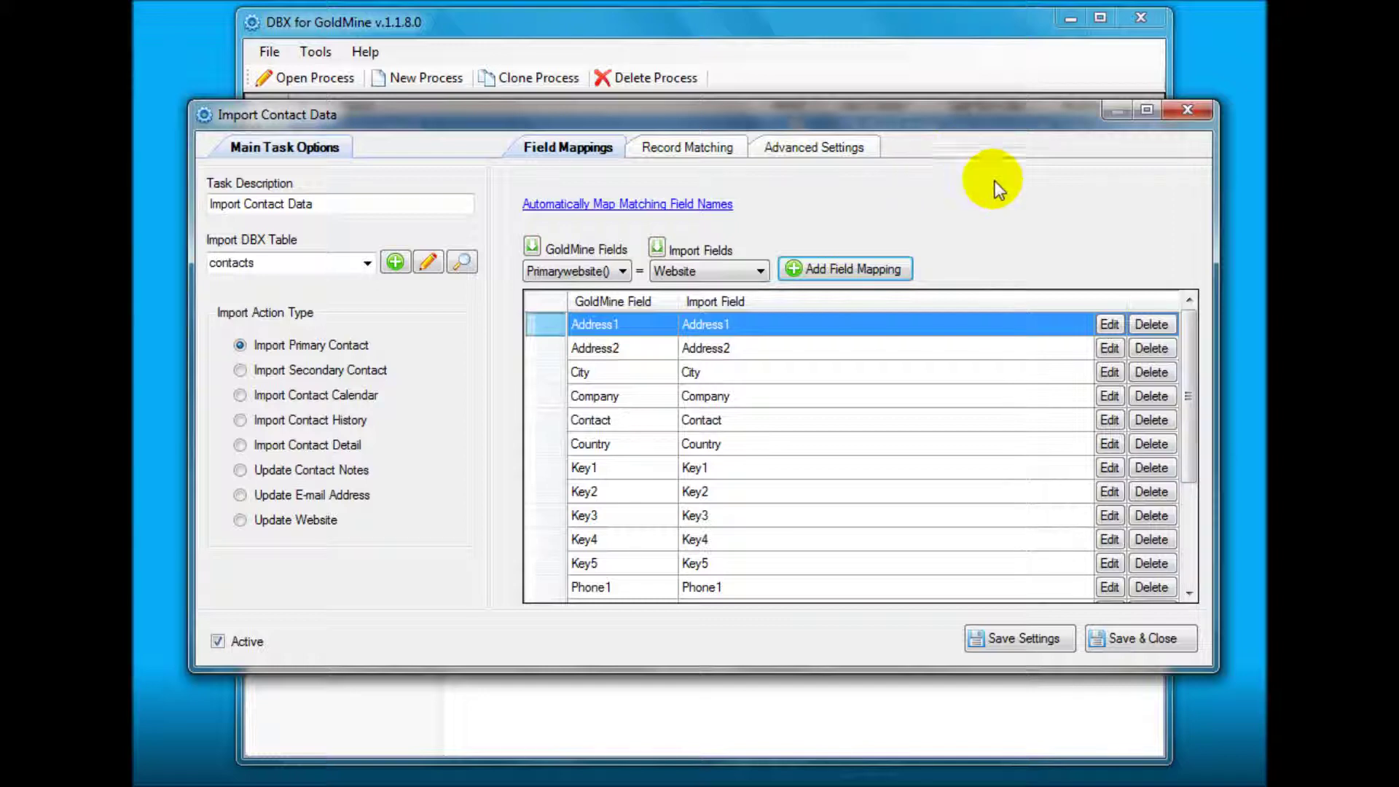
{"action": "left_click", "coordinate": [1158, 641]}
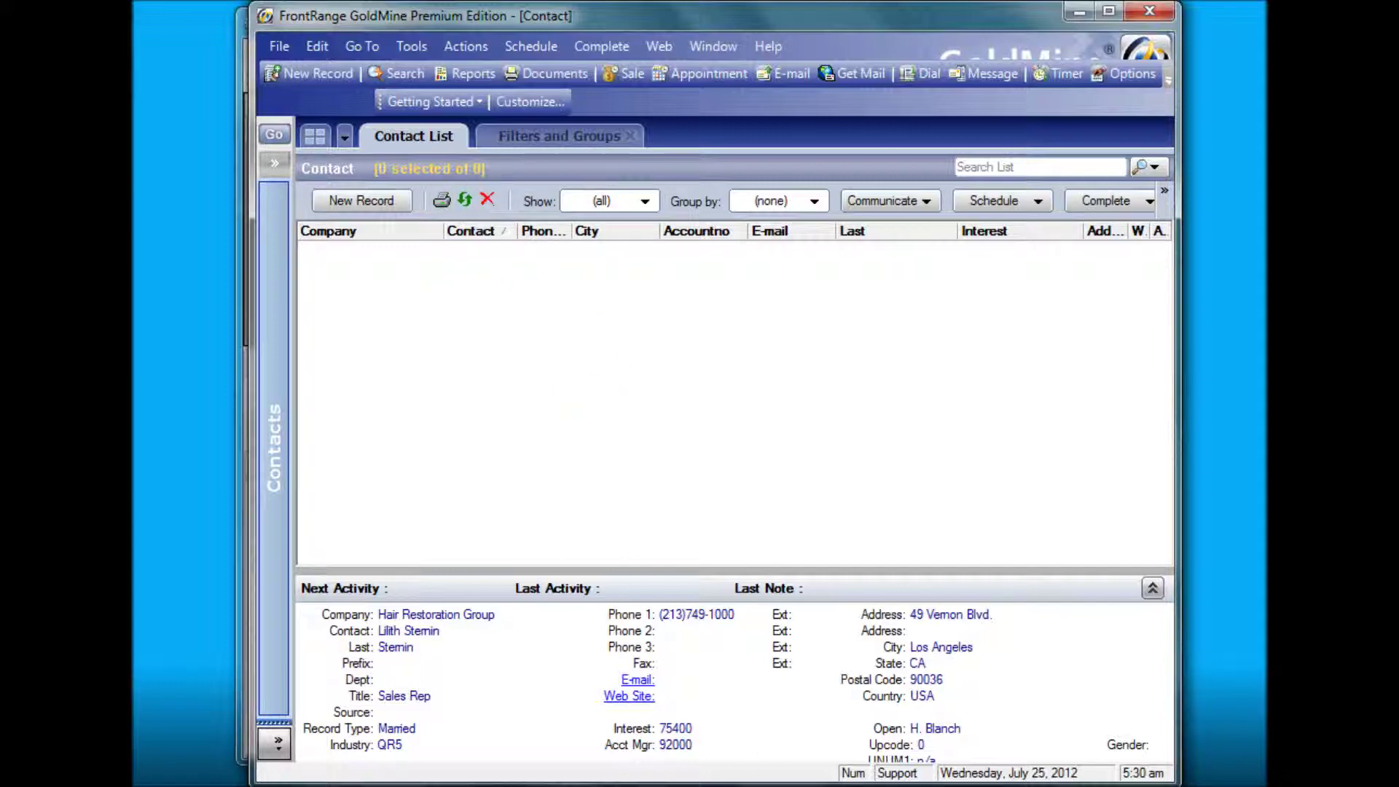
Switch to DBX for GoldMine, run the Import Contacts process, and dismiss the completion message.
{"action": "key", "text": "alt+Tab"}
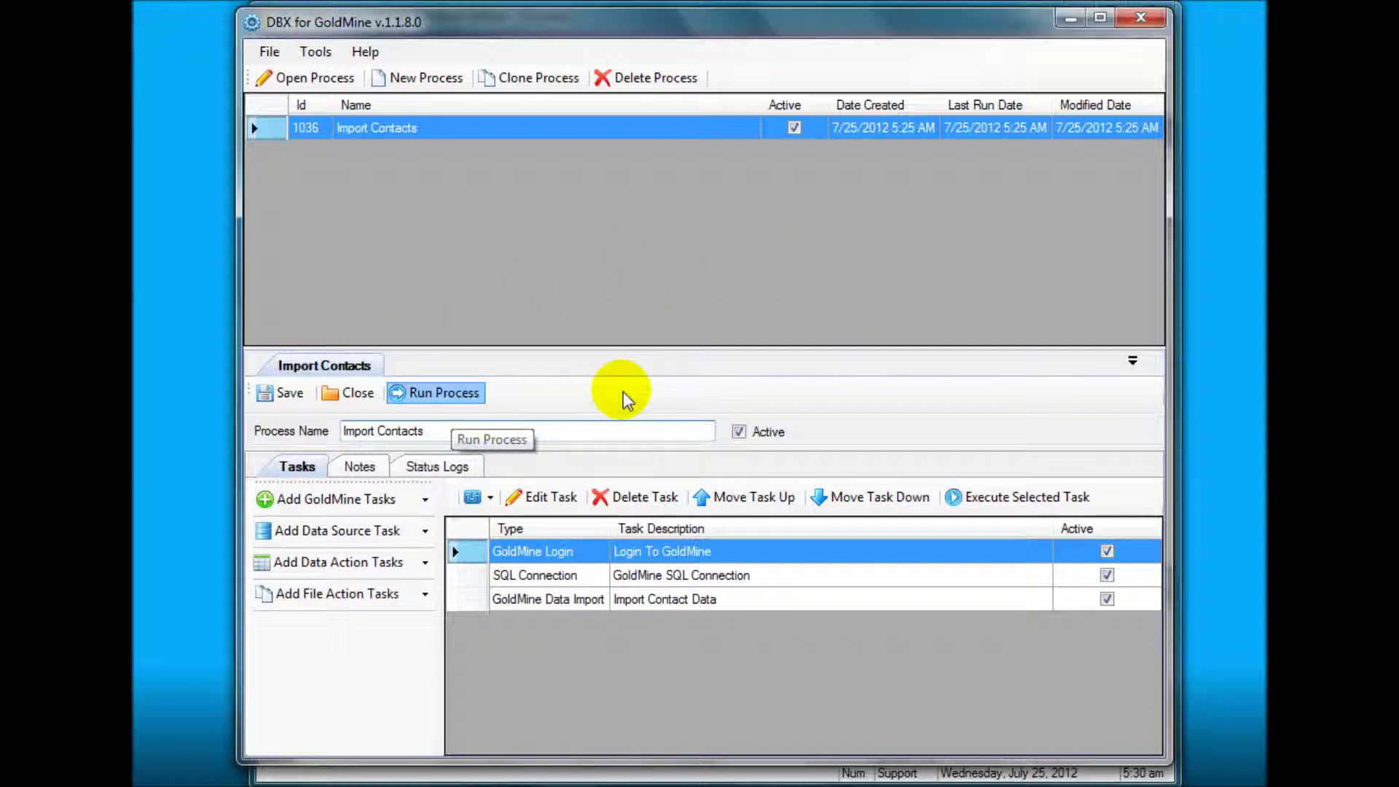
{"action": "left_click", "coordinate": [437, 393]}
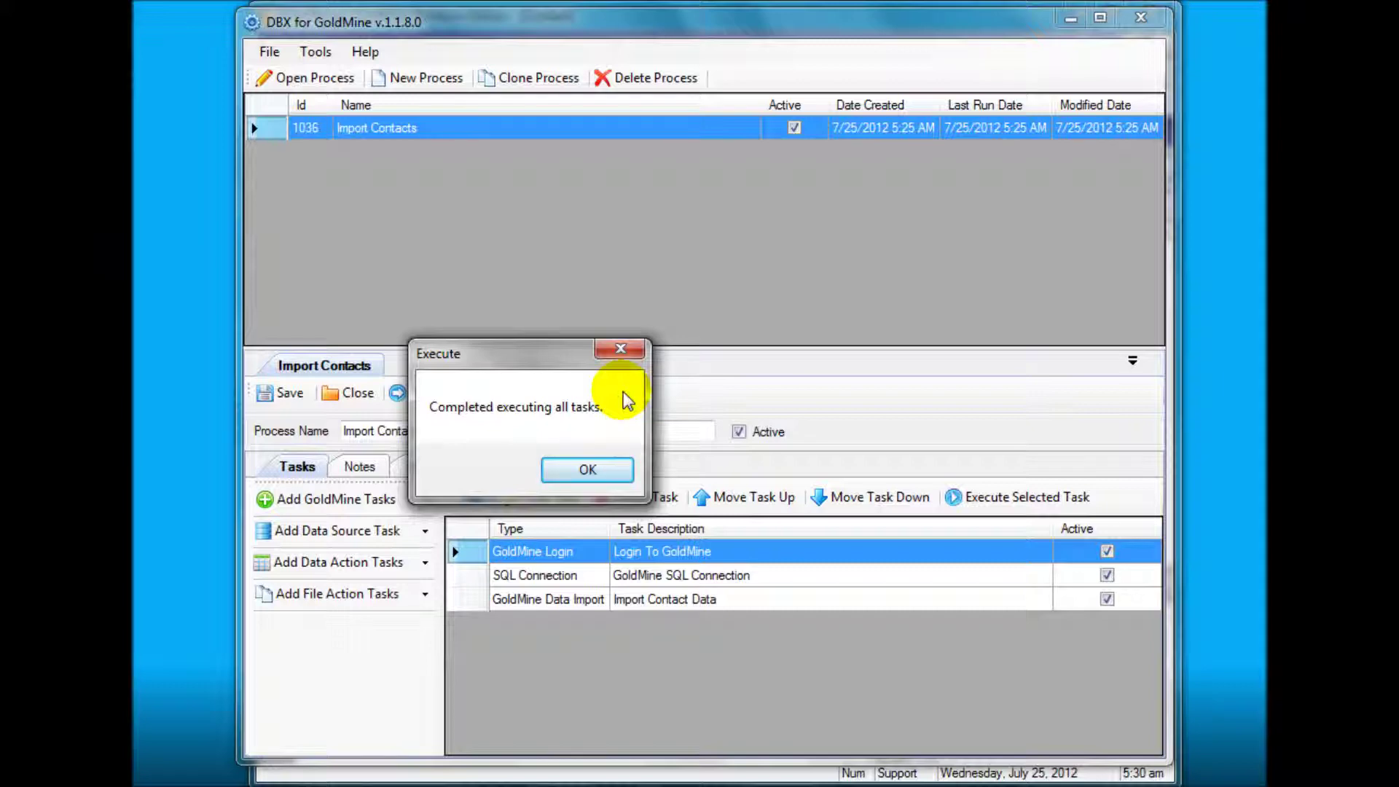
{"action": "left_click", "coordinate": [606, 471]}
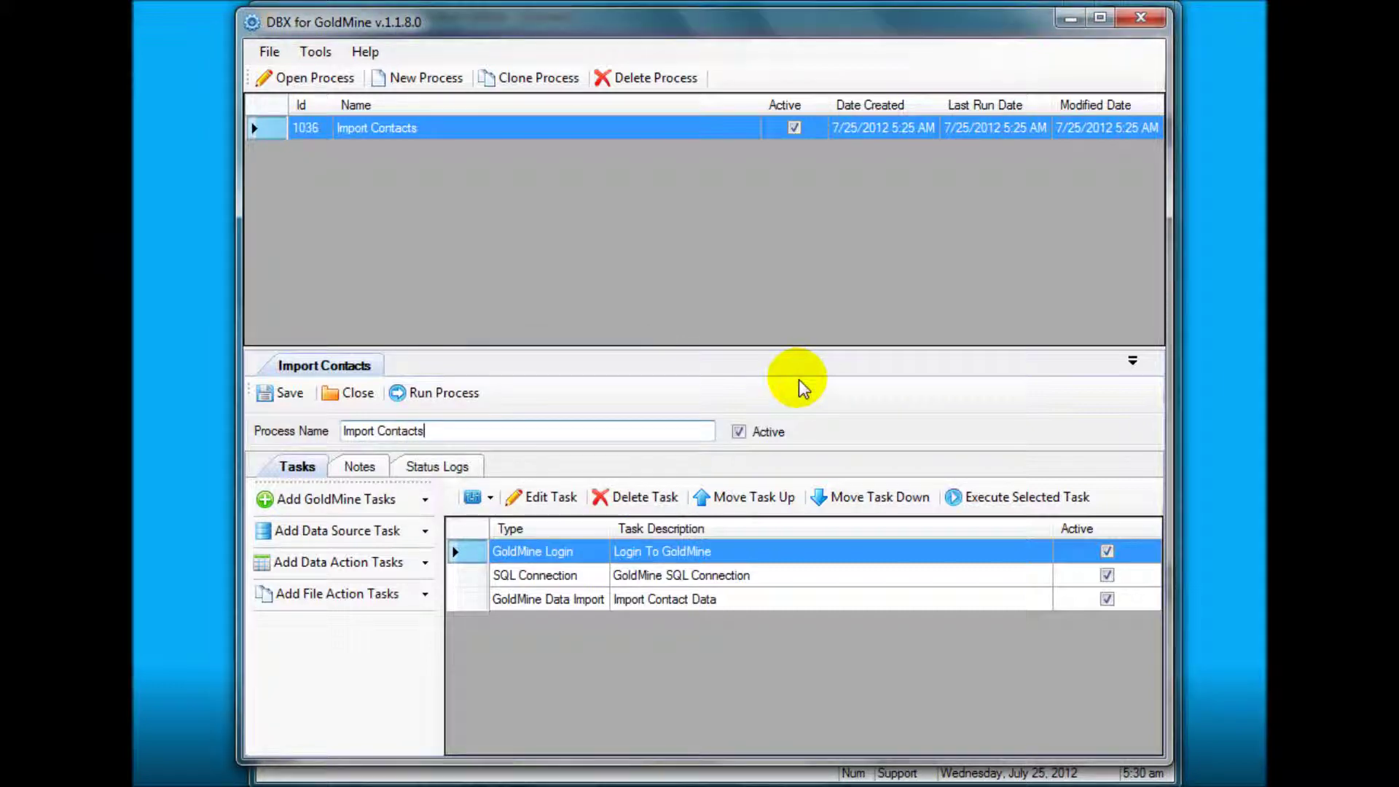
Switch to GoldMine and refresh the contact list to check the imported contacts.
{"action": "left_click", "coordinate": [787, 786]}
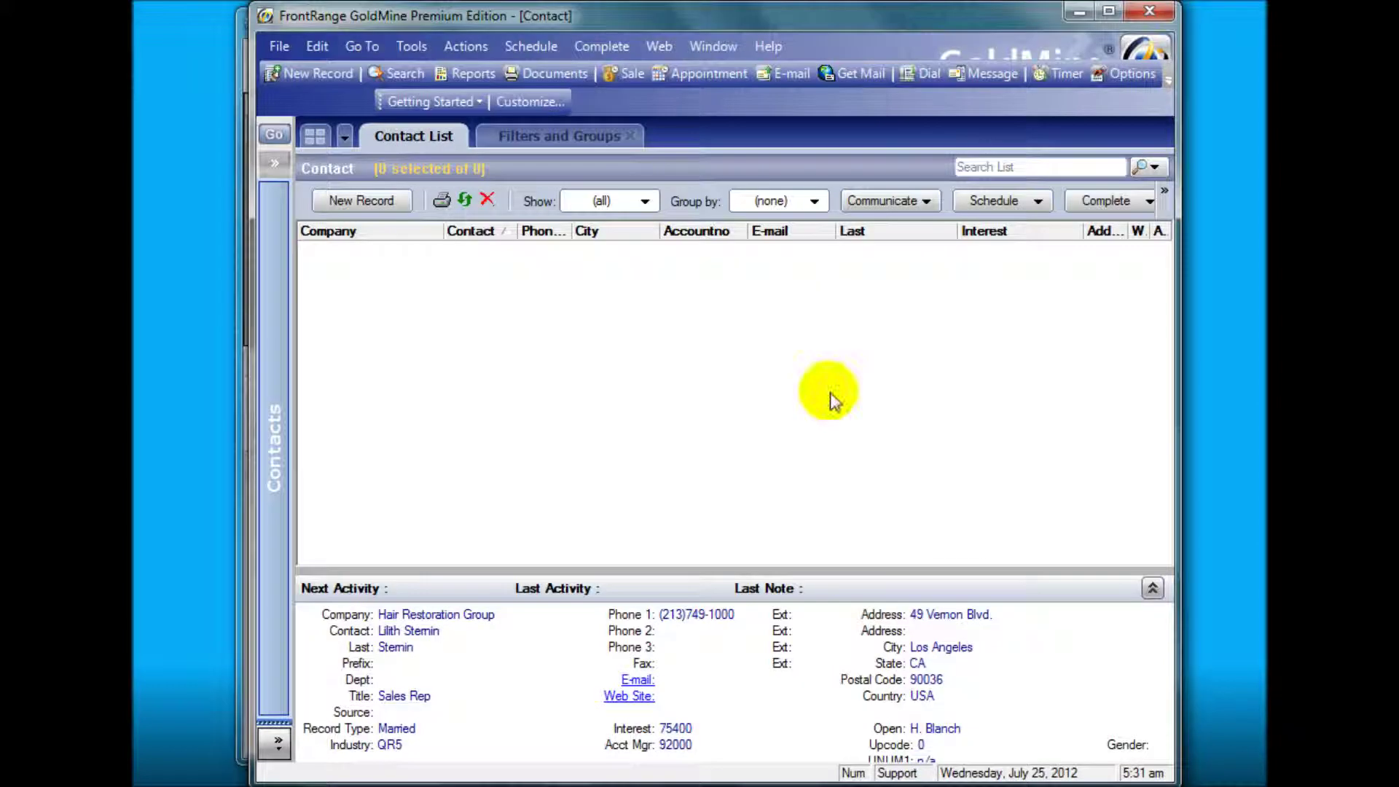
{"action": "left_click", "coordinate": [464, 203]}
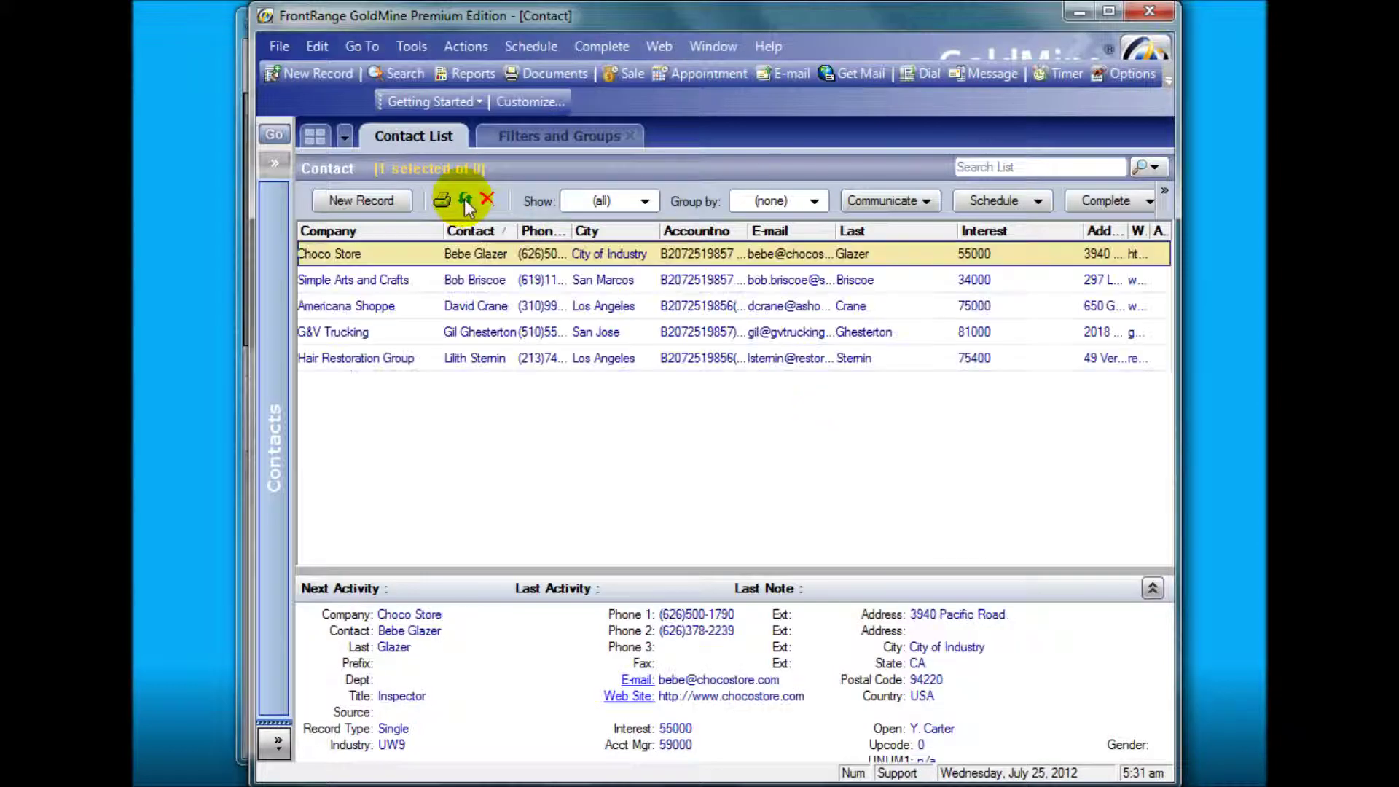